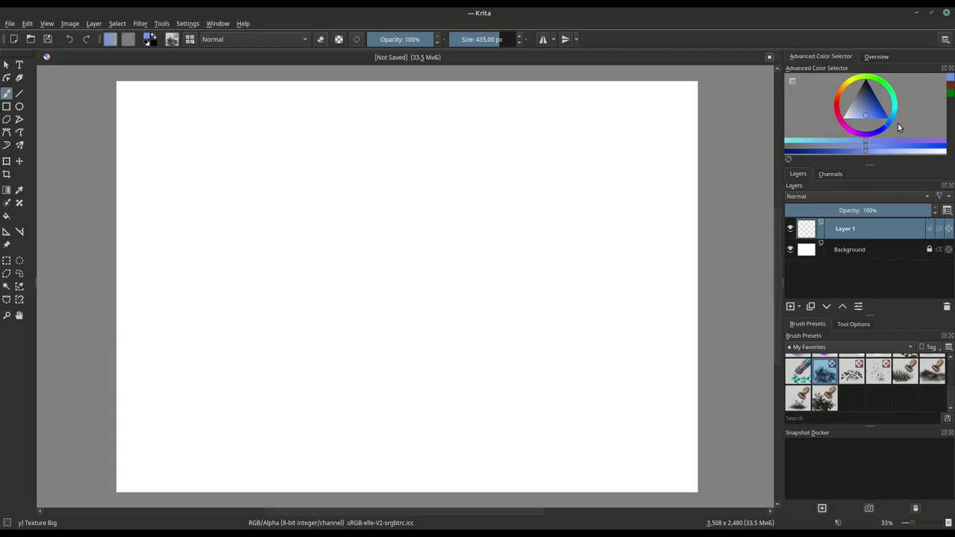
# Paint soft light-blue clouds across the sky and a hazy green grass strip along the bottom
pyautogui.moveTo(149, 224)
pyautogui.mouseDown()
pyautogui.moveTo(124, 203)
pyautogui.moveTo(356, 112)
pyautogui.moveTo(454, 118)
pyautogui.moveTo(480, 256)
pyautogui.moveTo(343, 202)
pyautogui.moveTo(404, 382)
pyautogui.moveTo(438, 330)
pyautogui.mouseUp()
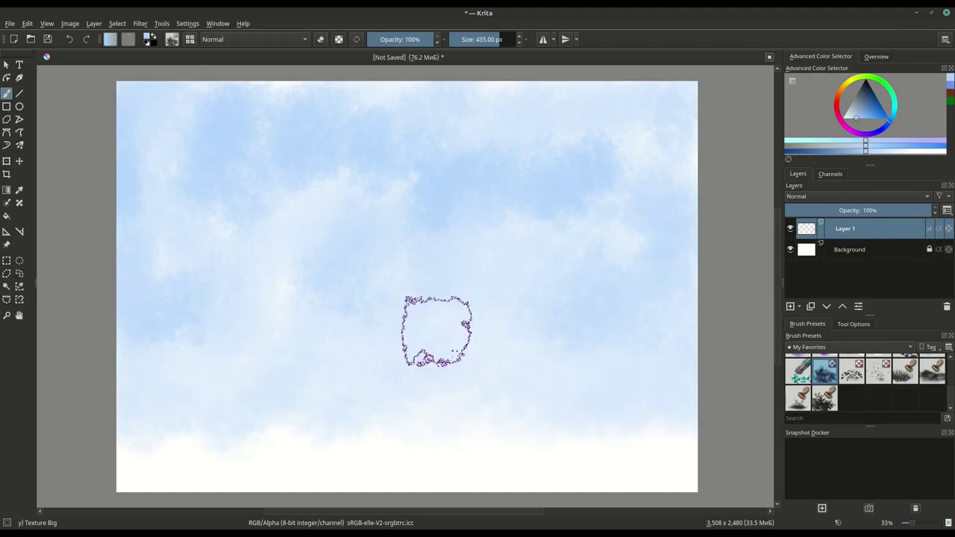
pyautogui.click(861, 95)
pyautogui.moveTo(356, 416)
pyautogui.mouseDown()
pyautogui.moveTo(274, 452)
pyautogui.moveTo(469, 465)
pyautogui.moveTo(373, 469)
pyautogui.moveTo(634, 480)
pyautogui.moveTo(536, 427)
pyautogui.mouseUp()
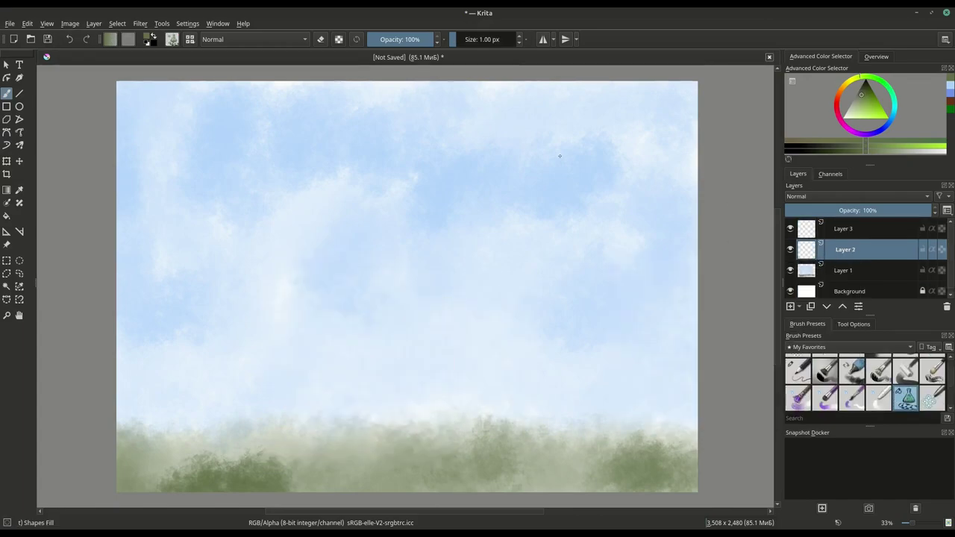
# Block in beige rock shapes above the grass and a large green hill, then pick grey-green
pyautogui.click(855, 109)
pyautogui.moveTo(292, 393)
pyautogui.mouseDown()
pyautogui.moveTo(172, 463)
pyautogui.moveTo(261, 395)
pyautogui.moveTo(342, 373)
pyautogui.mouseUp()
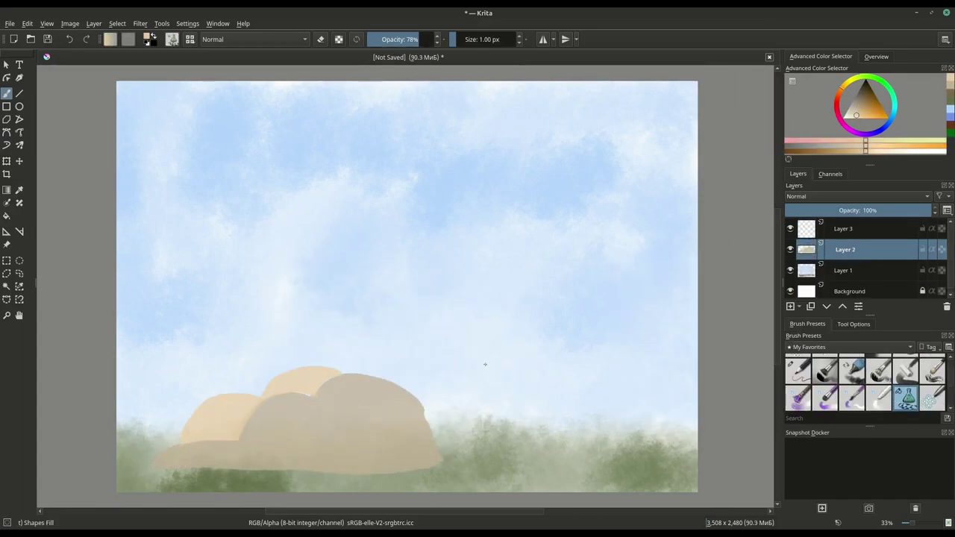
pyautogui.moveTo(206, 455); pyautogui.dragTo(138, 468)
pyautogui.click(843, 249)
pyautogui.click(856, 105)
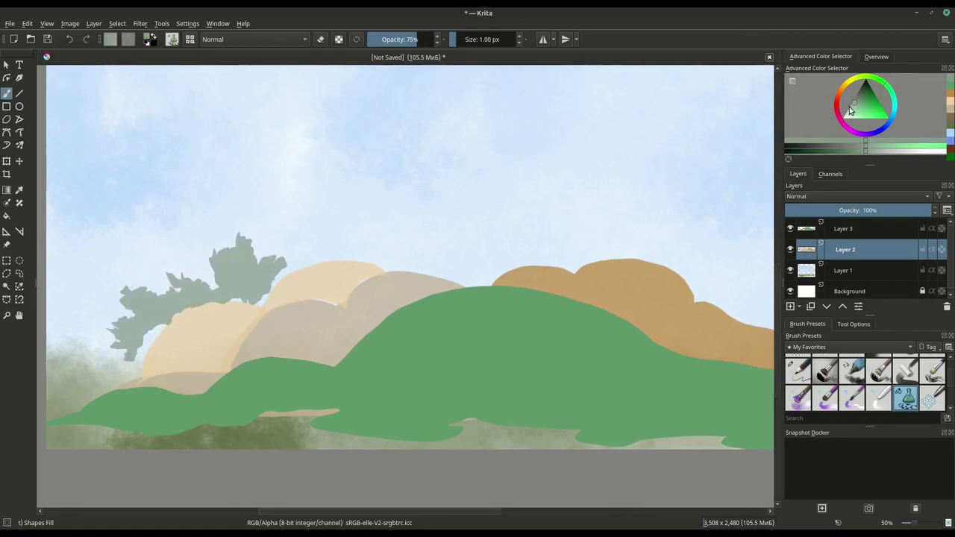
# Give the left tree dark green leaves and brown pencil branch lines
pyautogui.click(858, 98)
pyautogui.moveTo(131, 344); pyautogui.dragTo(165, 300)
pyautogui.moveTo(254, 273); pyautogui.dragTo(247, 297)
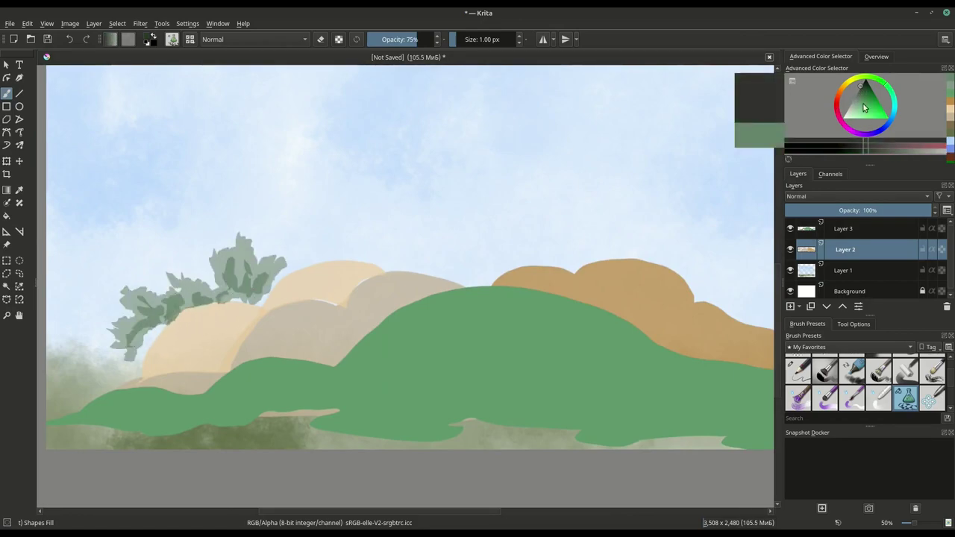
pyautogui.click(797, 368)
pyautogui.moveTo(159, 336); pyautogui.dragTo(145, 319)
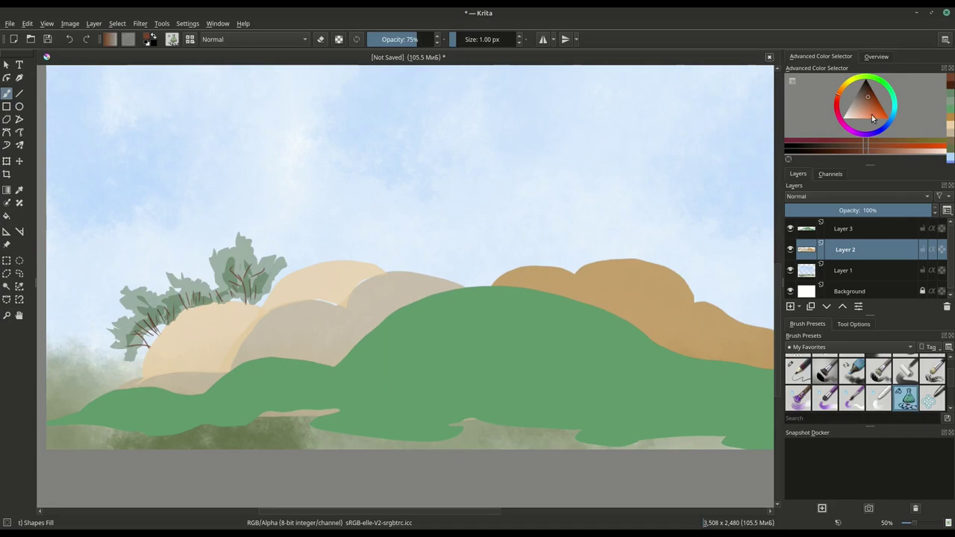
# Paint grey bushy trees on the right hills and cover them with darker green foliage
pyautogui.press('i')
pyautogui.press('i')
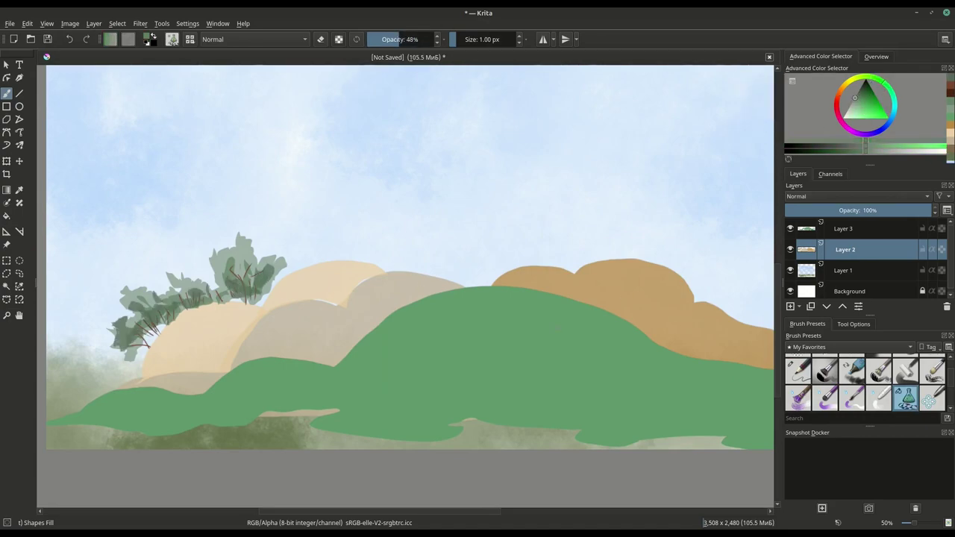
pyautogui.moveTo(506, 270)
pyautogui.mouseDown()
pyautogui.moveTo(390, 252)
pyautogui.moveTo(330, 260)
pyautogui.mouseUp()
pyautogui.moveTo(537, 292); pyautogui.dragTo(709, 370)
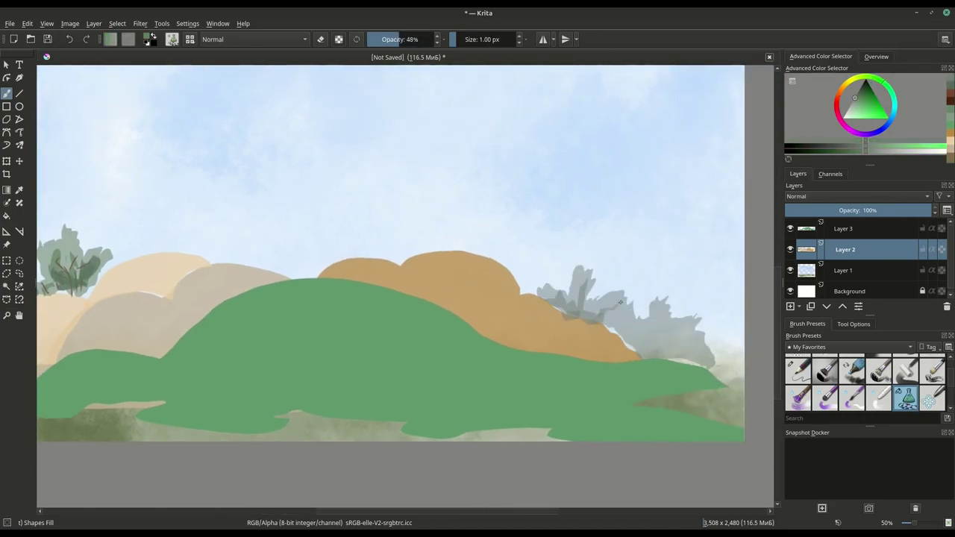
pyautogui.moveTo(597, 298); pyautogui.dragTo(705, 365)
pyautogui.keyDown('ctrl'); pyautogui.click(653, 345); pyautogui.keyUp('ctrl')
pyautogui.moveTo(549, 294); pyautogui.dragTo(702, 365)
# Shade the orange mound and its lower edge with darker orange using Shapes Fill
pyautogui.keyDown('ctrl'); pyautogui.click(567, 328); pyautogui.keyUp('ctrl')
pyautogui.press('/')
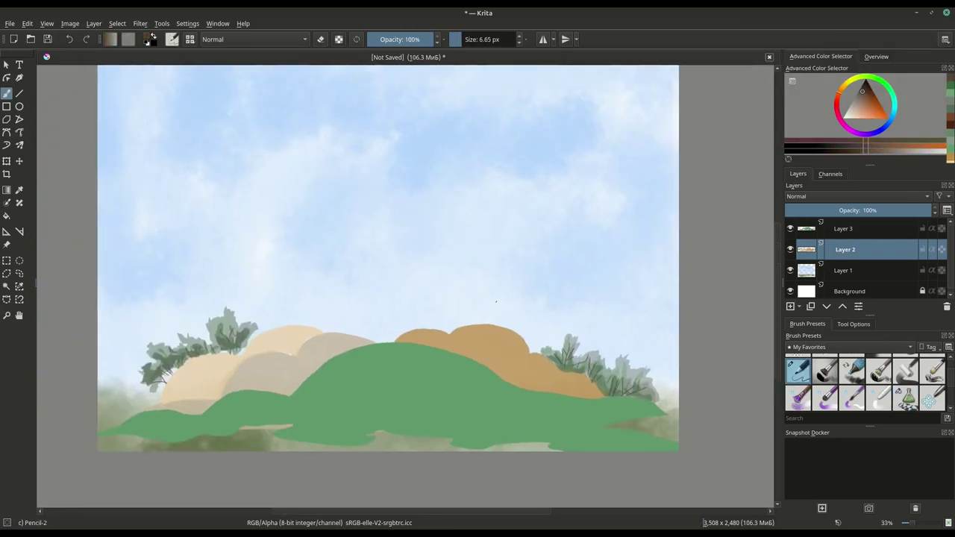
pyautogui.press('/')
pyautogui.moveTo(313, 299)
pyautogui.mouseDown()
pyautogui.moveTo(560, 381)
pyautogui.moveTo(399, 340)
pyautogui.mouseUp()
pyautogui.moveTo(270, 297); pyautogui.dragTo(371, 319)
pyautogui.keyDown('ctrl'); pyautogui.click(151, 336); pyautogui.keyUp('ctrl')
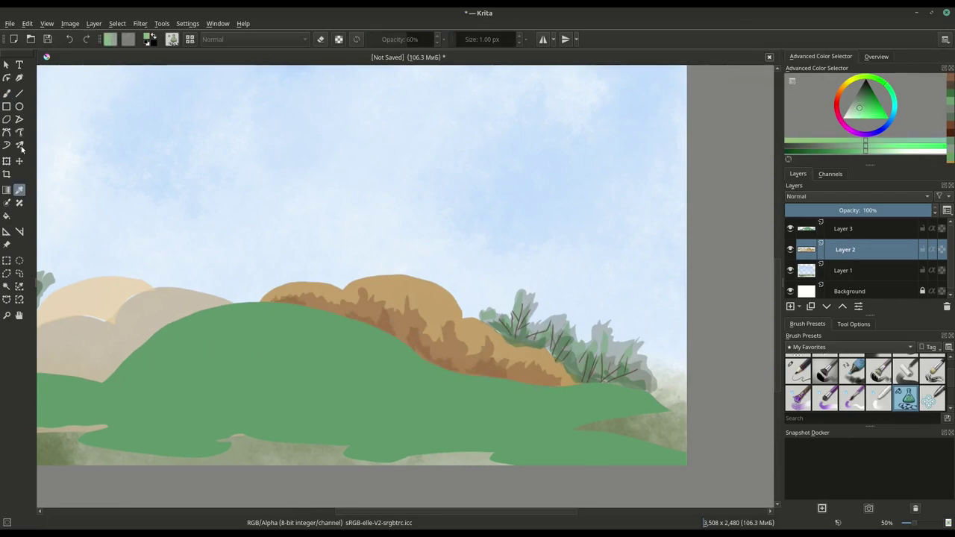
# Paint a bright green rim along the hill's crest on the top layer
pyautogui.press('l')
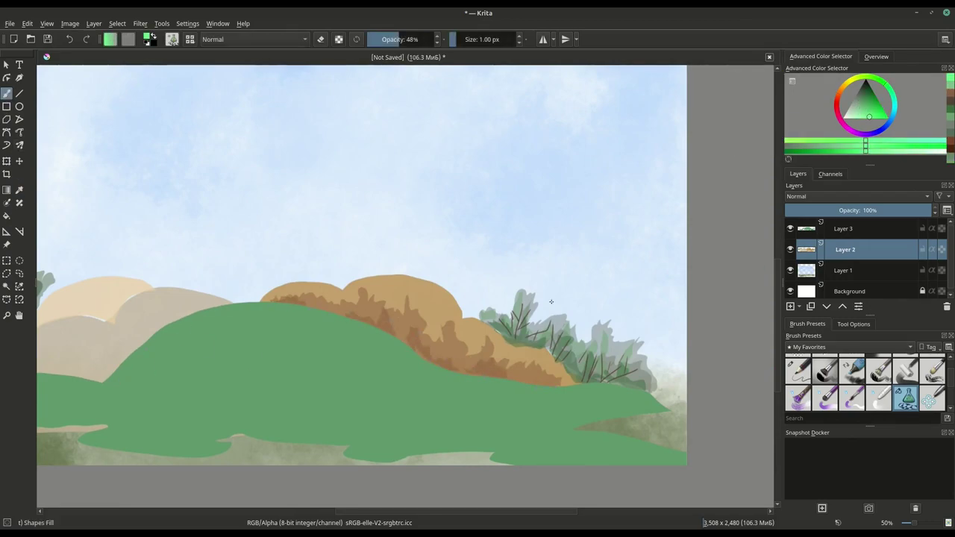
pyautogui.press('pageup')
pyautogui.moveTo(105, 385); pyautogui.dragTo(192, 311)
pyautogui.moveTo(374, 298); pyautogui.dragTo(508, 250)
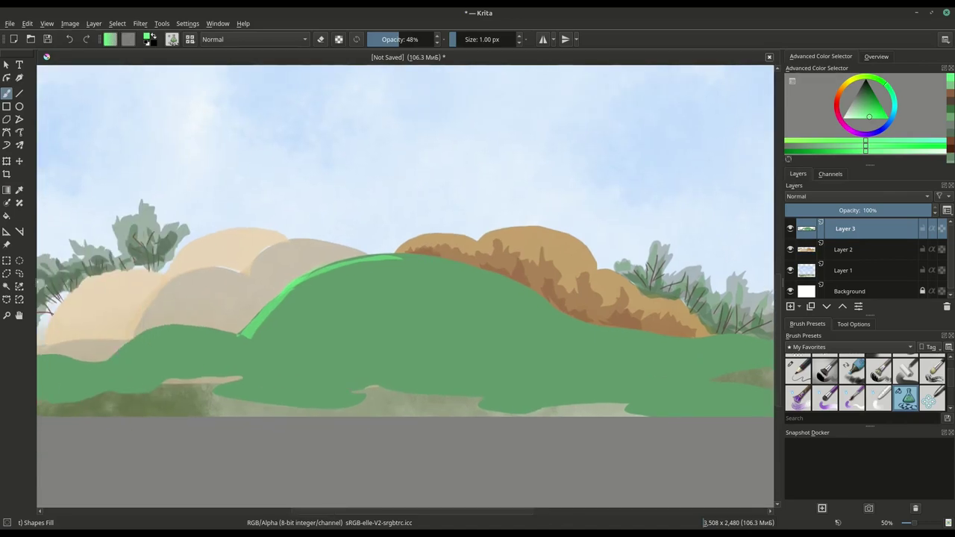
# Add dark translucent shading and dark green streaks across the lower ground and hill
pyautogui.press('k')
pyautogui.press('i')
pyautogui.press('k')
pyautogui.moveTo(52, 395)
pyautogui.mouseDown()
pyautogui.moveTo(224, 389)
pyautogui.moveTo(489, 399)
pyautogui.mouseUp()
pyautogui.press('i')
pyautogui.press('i')
pyautogui.moveTo(294, 370); pyautogui.dragTo(620, 388)
pyautogui.moveTo(627, 354); pyautogui.dragTo(273, 362)
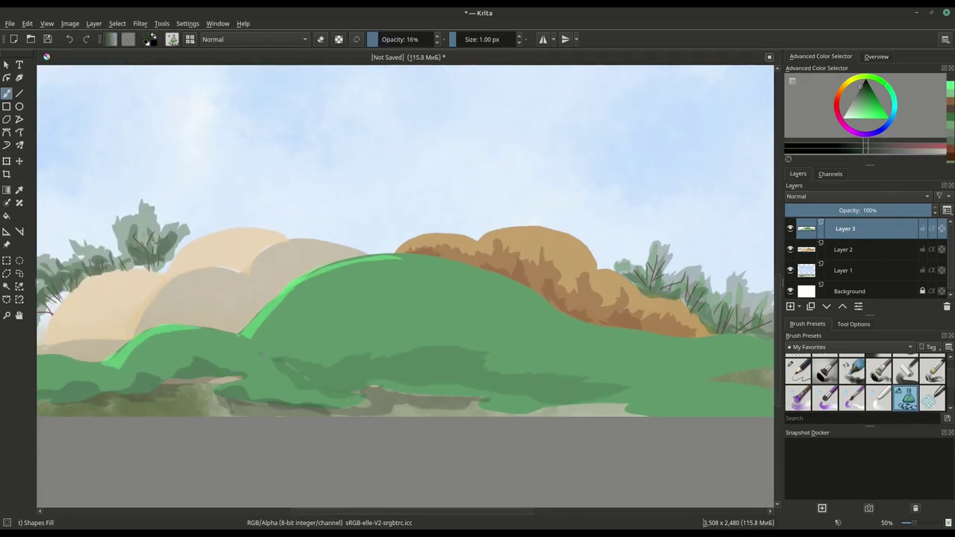
# Add a faint khaki stroke and more dark streaks across the big hill
pyautogui.click(851, 77)
pyautogui.moveTo(306, 314); pyautogui.dragTo(405, 282)
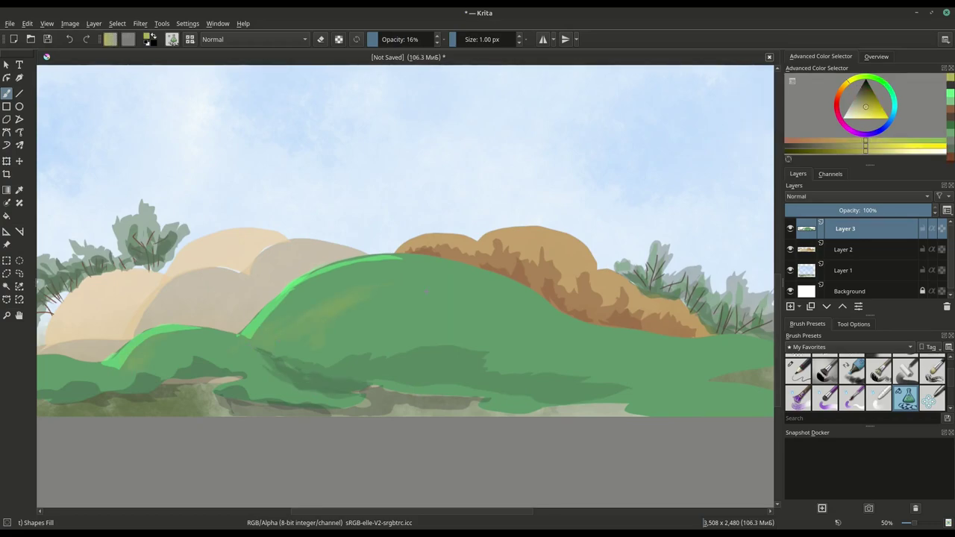
pyautogui.press('d')
pyautogui.moveTo(702, 350); pyautogui.dragTo(555, 369)
pyautogui.press('o')
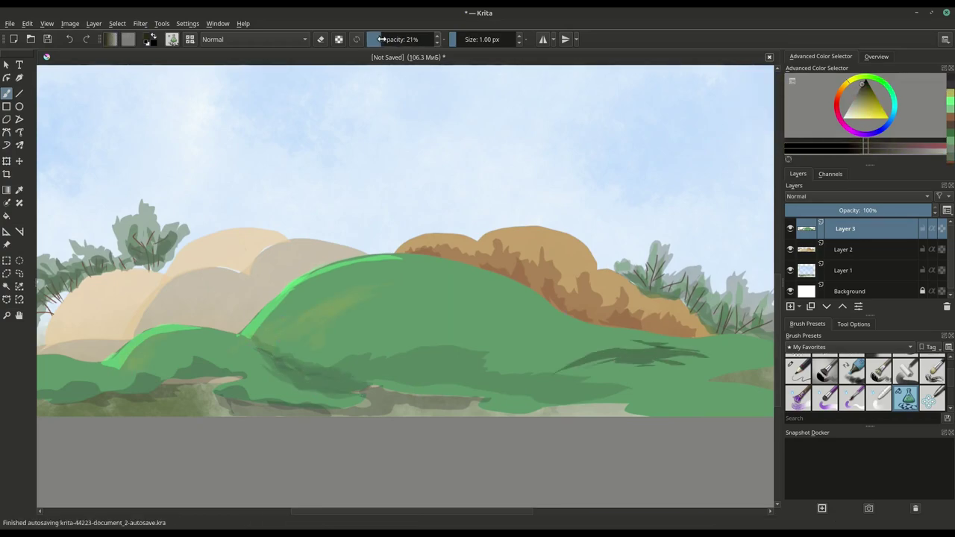
pyautogui.moveTo(403, 266); pyautogui.dragTo(597, 332)
# Add light yellow strokes along the hill edge
pyautogui.moveTo(480, 309); pyautogui.dragTo(618, 309)
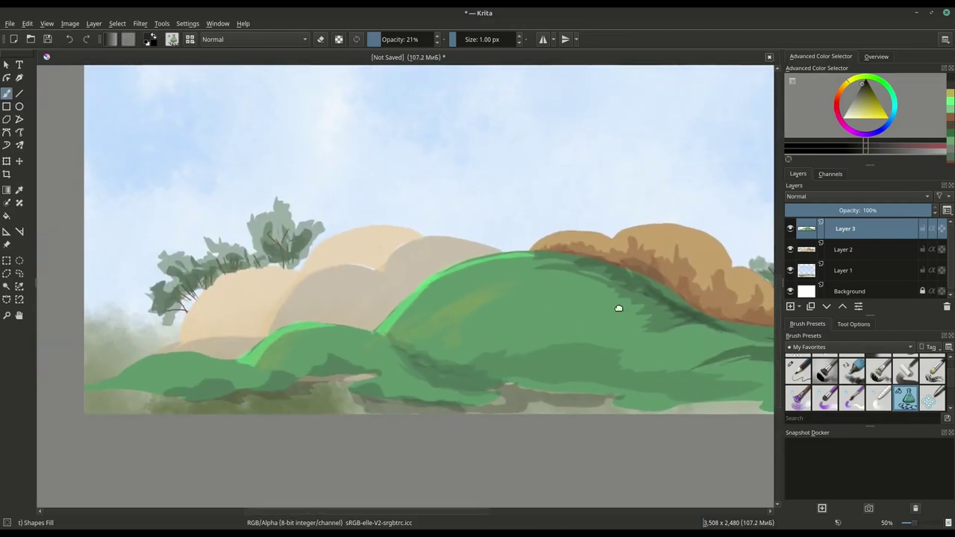
pyautogui.click(854, 113)
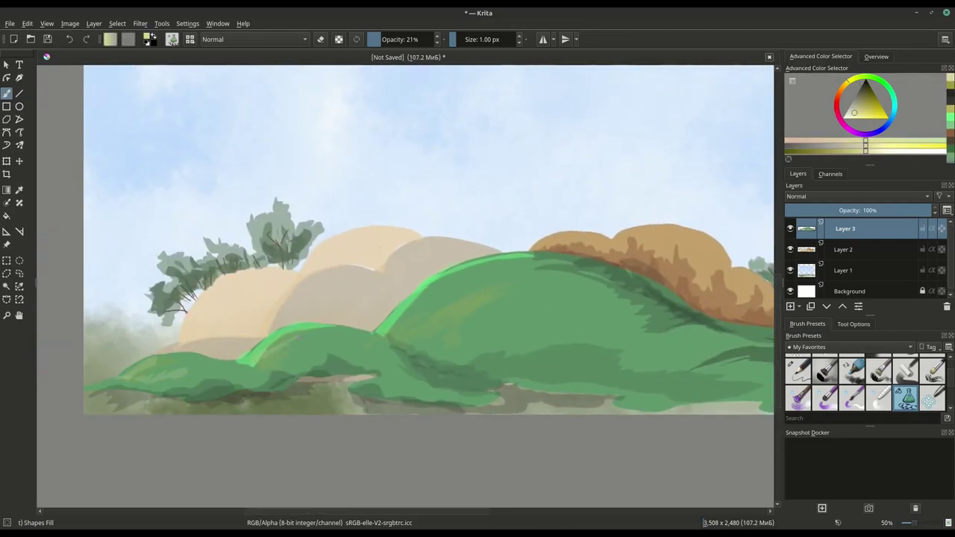
pyautogui.moveTo(262, 366); pyautogui.dragTo(493, 276)
# Shade the tan rocks with grey and darker strokes on the rock layer
pyautogui.press('pagedown')
pyautogui.moveTo(447, 253)
pyautogui.mouseDown()
pyautogui.moveTo(343, 299)
pyautogui.moveTo(403, 328)
pyautogui.mouseUp()
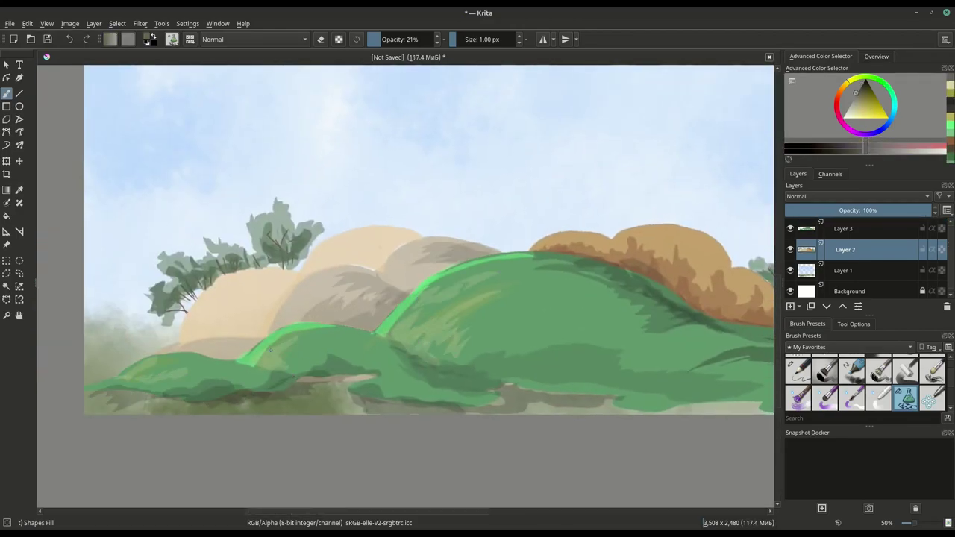
pyautogui.moveTo(233, 293); pyautogui.dragTo(395, 240)
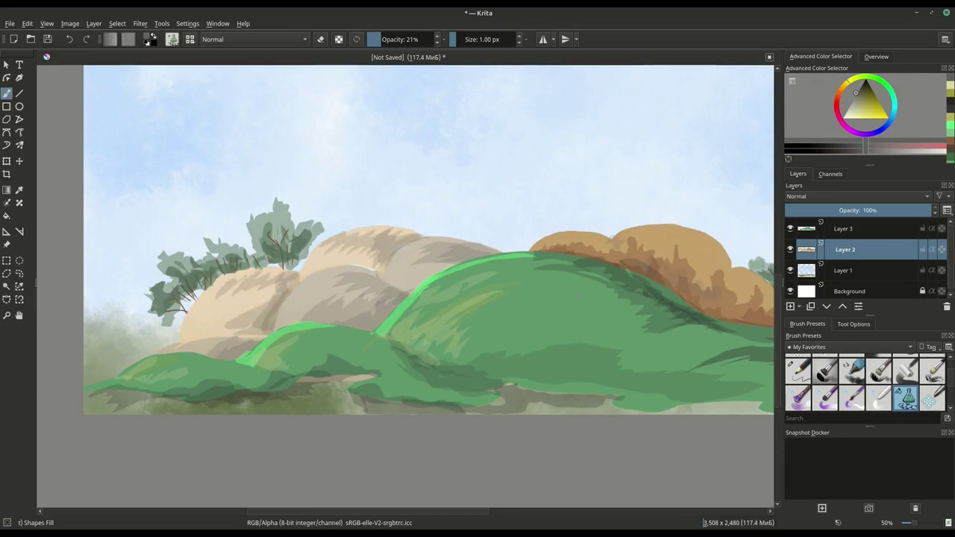
# Paint dark olive shading and a dark smudge across the hill
pyautogui.press('pageup')
pyautogui.moveTo(500, 298); pyautogui.dragTo(619, 269)
pyautogui.moveTo(575, 358); pyautogui.dragTo(418, 388)
pyautogui.moveTo(440, 343); pyautogui.dragTo(254, 388)
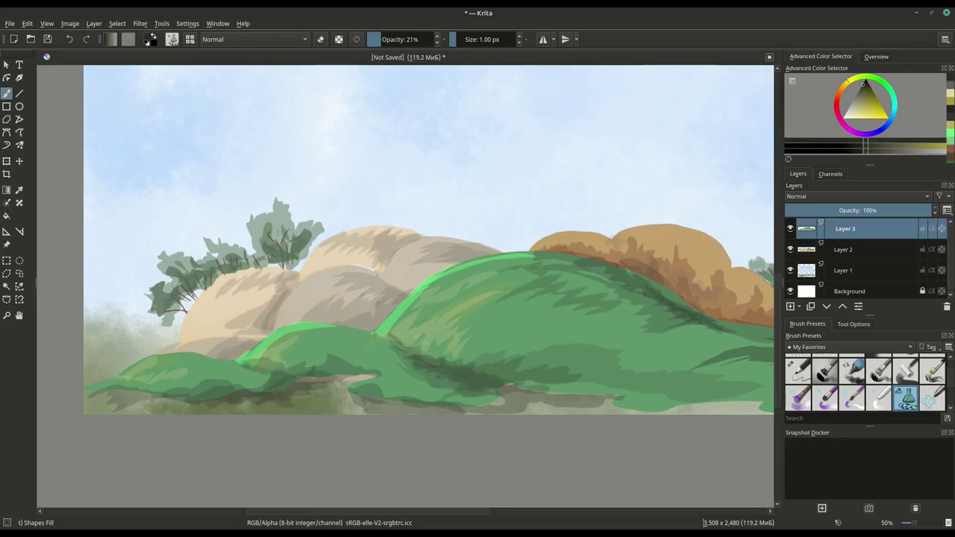
pyautogui.moveTo(448, 261); pyautogui.dragTo(119, 267)
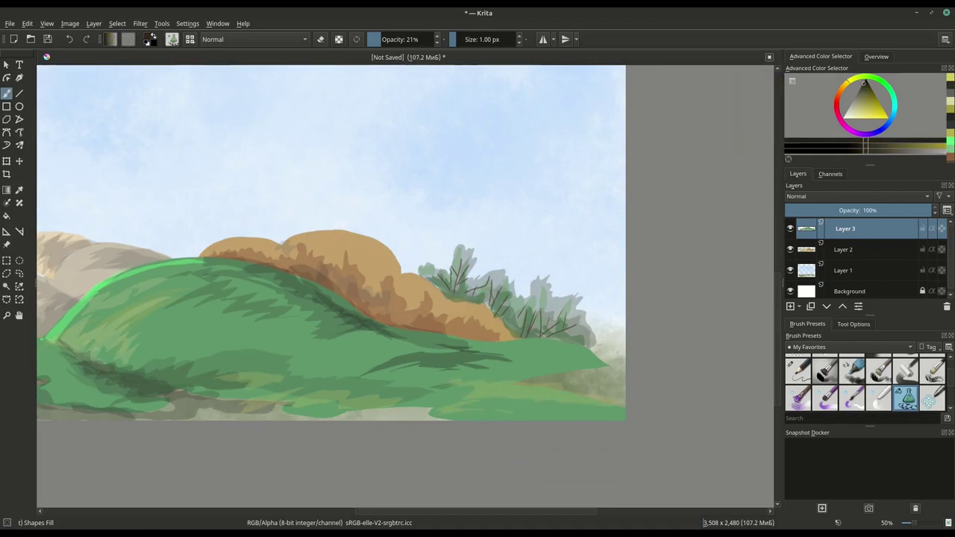
pyautogui.moveTo(519, 373); pyautogui.dragTo(619, 379)
# Draw dark grass blades on the hill with the thin Pencil-2 brush
pyautogui.click(798, 370)
pyautogui.click(856, 92)
pyautogui.moveTo(543, 370); pyautogui.dragTo(541, 360)
pyautogui.moveTo(560, 370); pyautogui.dragTo(562, 353)
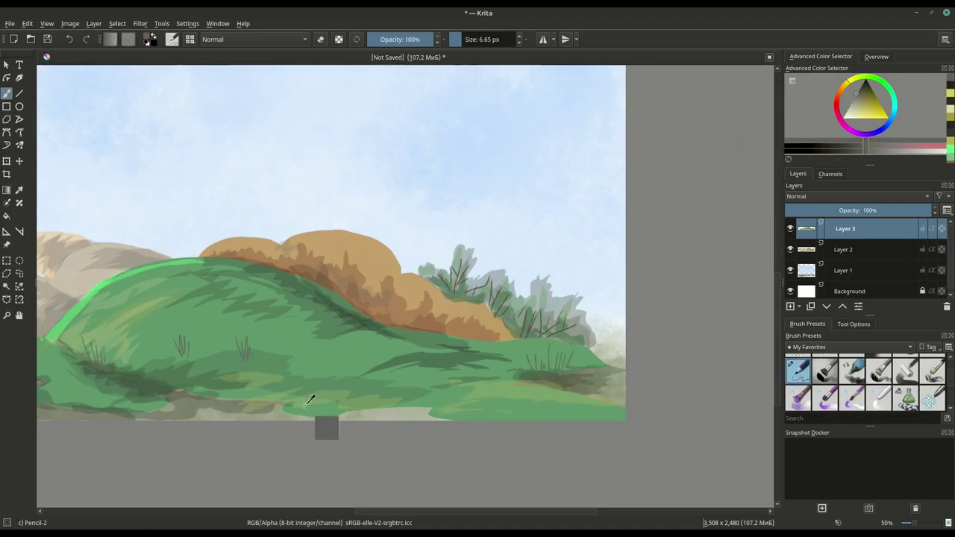
# Add twigs and a left branch to the bare dark brown tree above the central hill
pyautogui.keyDown('ctrl'); pyautogui.click(246, 349); pyautogui.keyUp('ctrl')
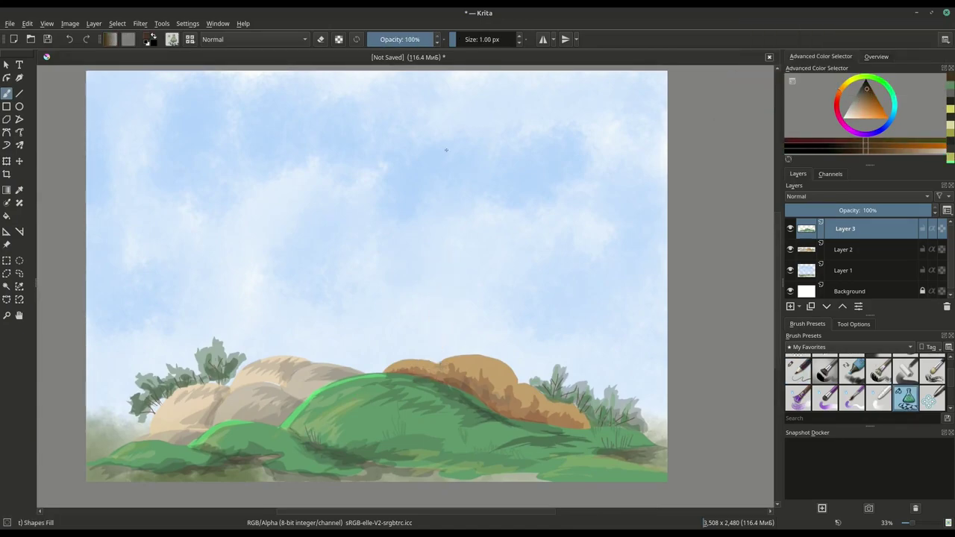
pyautogui.moveTo(460, 249); pyautogui.dragTo(489, 226)
pyautogui.moveTo(445, 194); pyautogui.dragTo(411, 171)
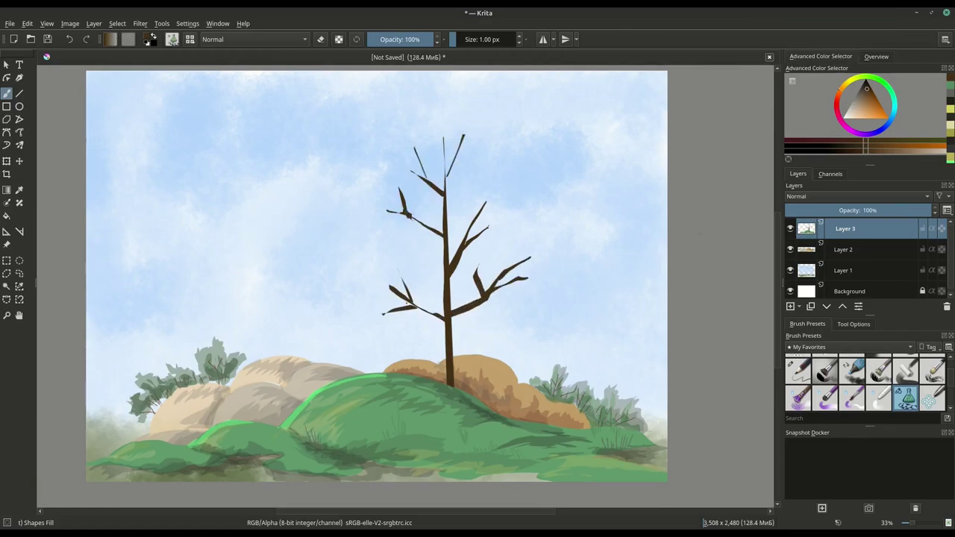
pyautogui.click(845, 249)
pyautogui.click(874, 107)
# Paint orange foliage left of the trunk and red patches around the trunk and crown
pyautogui.moveTo(444, 340)
pyautogui.mouseDown()
pyautogui.moveTo(351, 272)
pyautogui.moveTo(397, 135)
pyautogui.moveTo(522, 224)
pyautogui.moveTo(478, 336)
pyautogui.mouseUp()
pyautogui.moveTo(429, 38); pyautogui.dragTo(406, 39)
pyautogui.click(840, 96)
pyautogui.moveTo(437, 284); pyautogui.dragTo(467, 340)
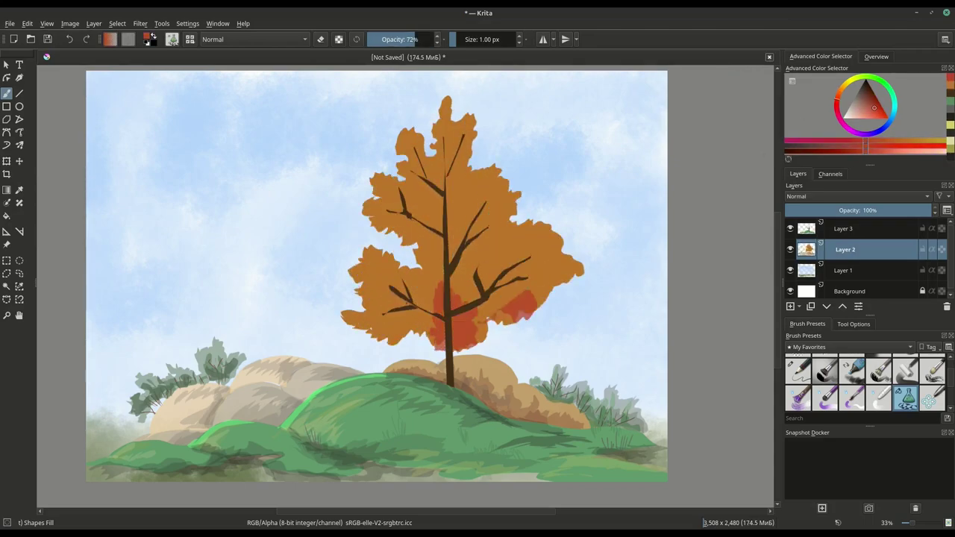
pyautogui.moveTo(478, 254); pyautogui.dragTo(552, 328)
pyautogui.moveTo(415, 39); pyautogui.dragTo(404, 38)
pyautogui.moveTo(515, 179); pyautogui.dragTo(451, 254)
pyautogui.moveTo(478, 105); pyautogui.dragTo(448, 209)
pyautogui.moveTo(567, 239); pyautogui.dragTo(496, 279)
# Add lighter orange and pale yellow strokes to the tree's left foliage
pyautogui.click(867, 113)
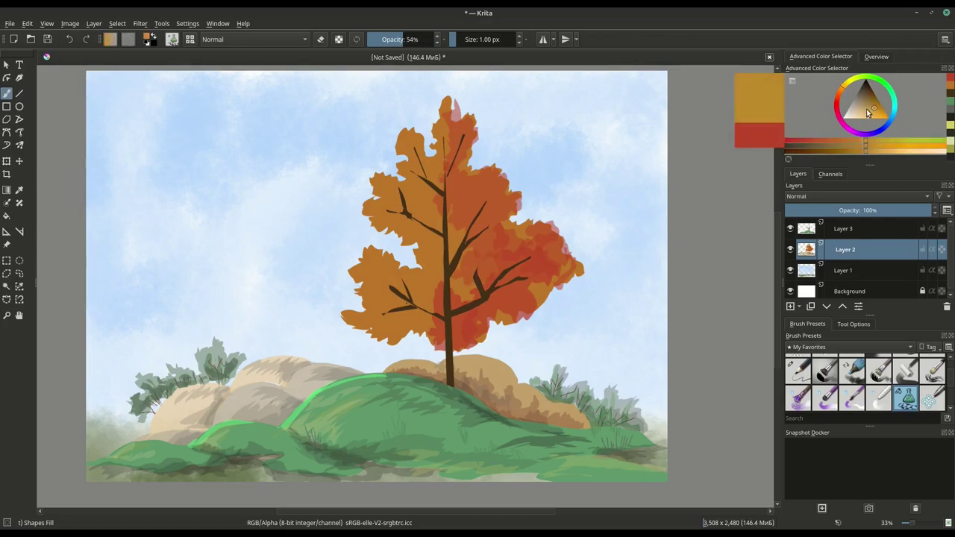
pyautogui.moveTo(380, 299); pyautogui.dragTo(422, 291)
pyautogui.moveTo(395, 224); pyautogui.dragTo(421, 156)
pyautogui.moveTo(433, 224); pyautogui.dragTo(429, 306)
pyautogui.moveTo(373, 336); pyautogui.dragTo(381, 276)
pyautogui.moveTo(415, 39); pyautogui.dragTo(401, 39)
pyautogui.click(858, 119)
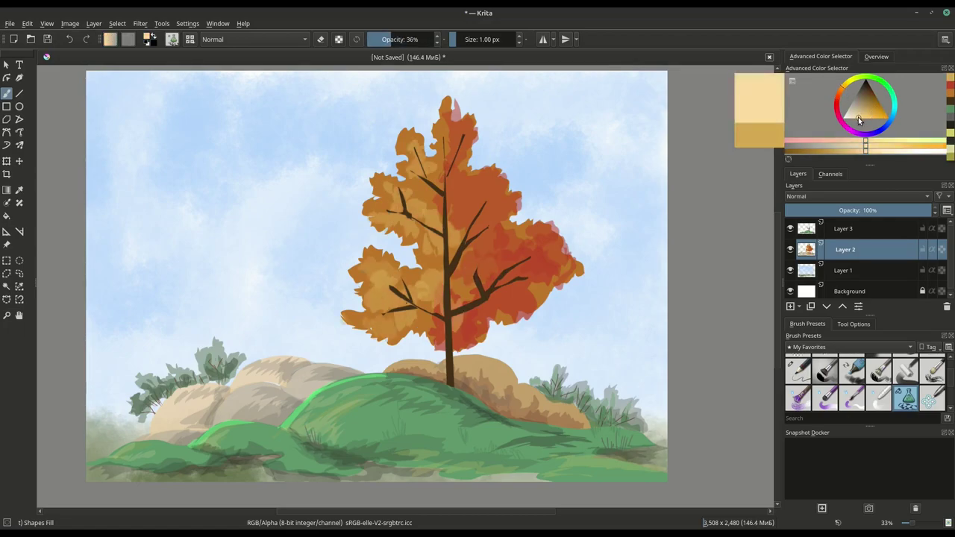
pyautogui.moveTo(431, 233); pyautogui.dragTo(422, 278)
# Add red strokes across the orange tree, especially the upper-left foliage
pyautogui.click(880, 106)
pyautogui.moveTo(401, 39); pyautogui.dragTo(415, 39)
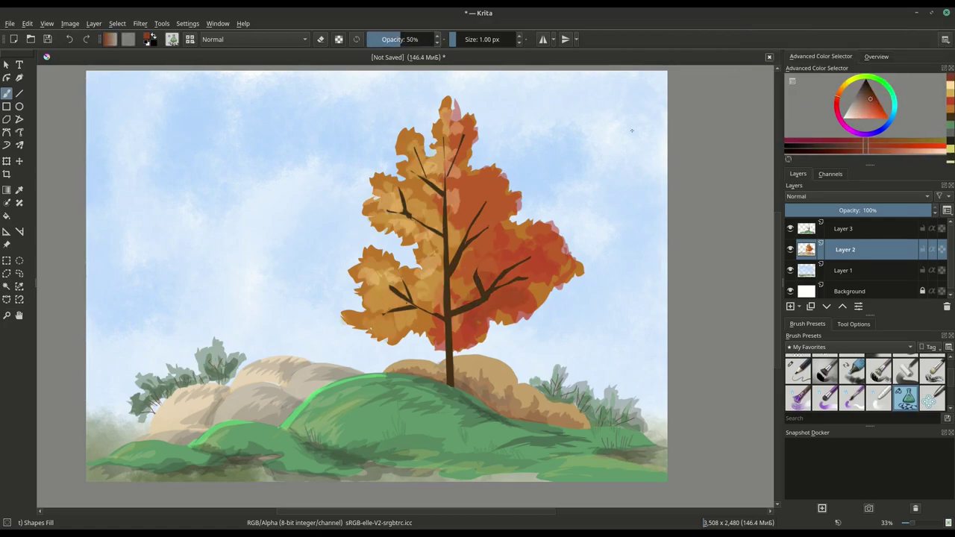
pyautogui.moveTo(522, 246); pyautogui.dragTo(508, 298)
pyautogui.moveTo(455, 224); pyautogui.dragTo(418, 276)
pyautogui.click(935, 23)
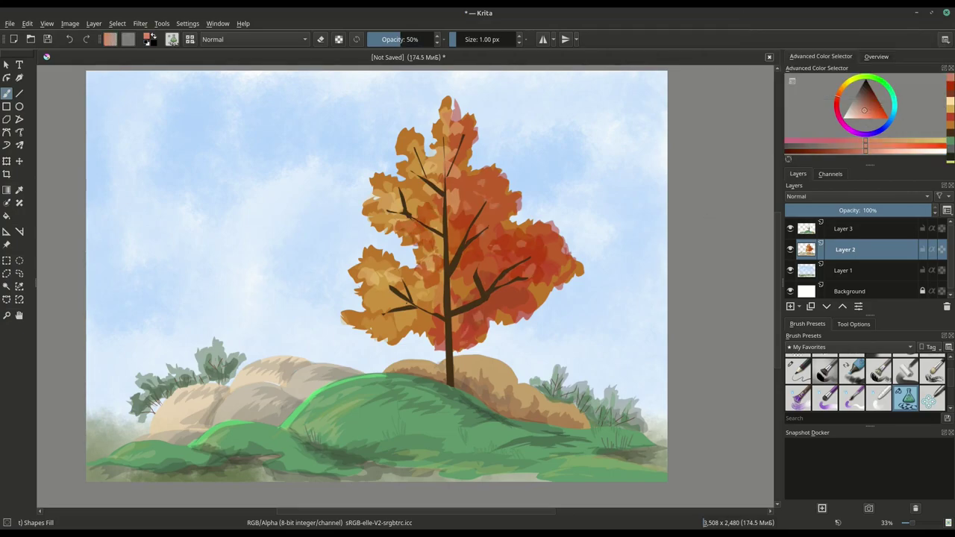
pyautogui.click(881, 106)
pyautogui.moveTo(414, 188); pyautogui.dragTo(376, 215)
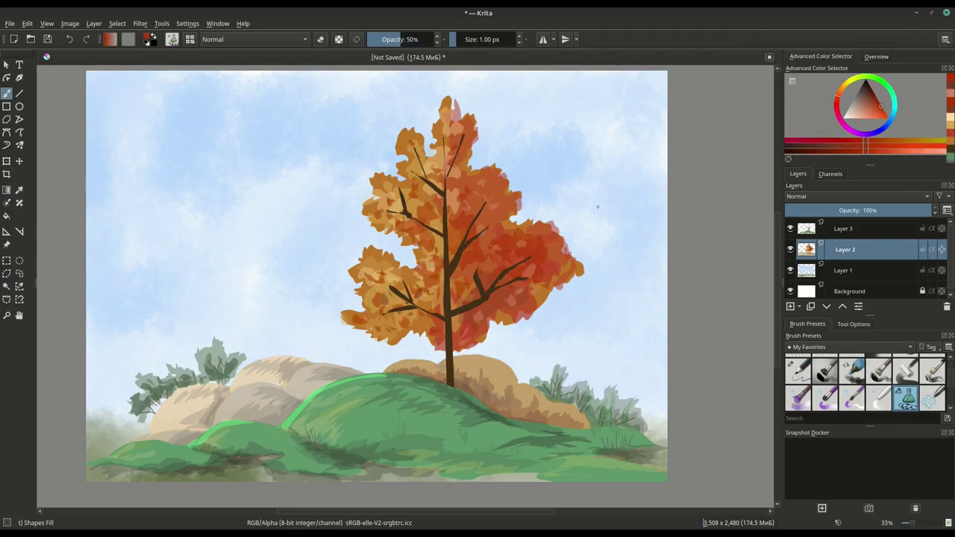
pyautogui.click(950, 119)
pyautogui.press('pageup')
pyautogui.keyDown('ctrl'); pyautogui.click(232, 403); pyautogui.keyUp('ctrl')
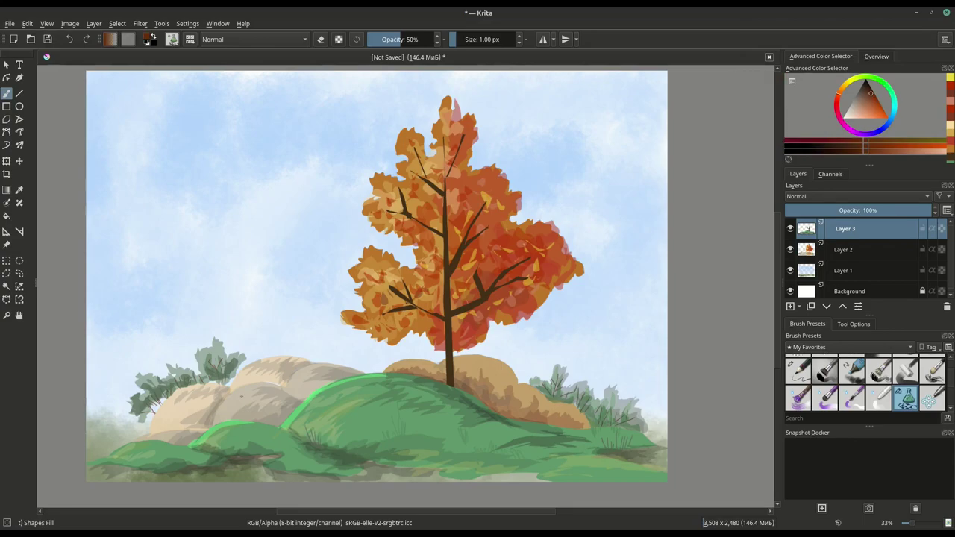
# Paint a brown branching trunk left of the orange tree
pyautogui.moveTo(232, 403); pyautogui.dragTo(149, 228)
pyautogui.moveTo(223, 341); pyautogui.dragTo(213, 192)
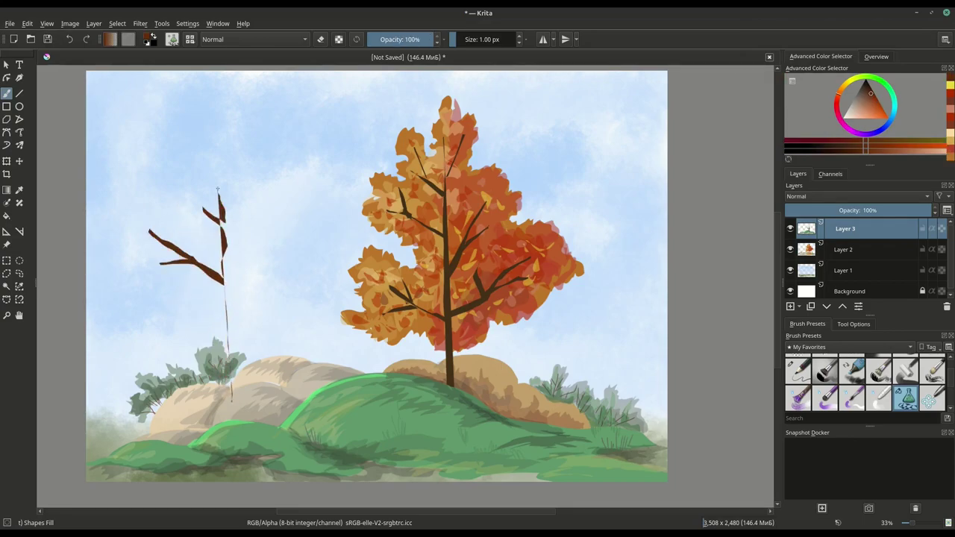
pyautogui.moveTo(233, 399)
pyautogui.mouseDown()
pyautogui.moveTo(276, 194)
pyautogui.moveTo(254, 254)
pyautogui.moveTo(245, 411)
pyautogui.mouseUp()
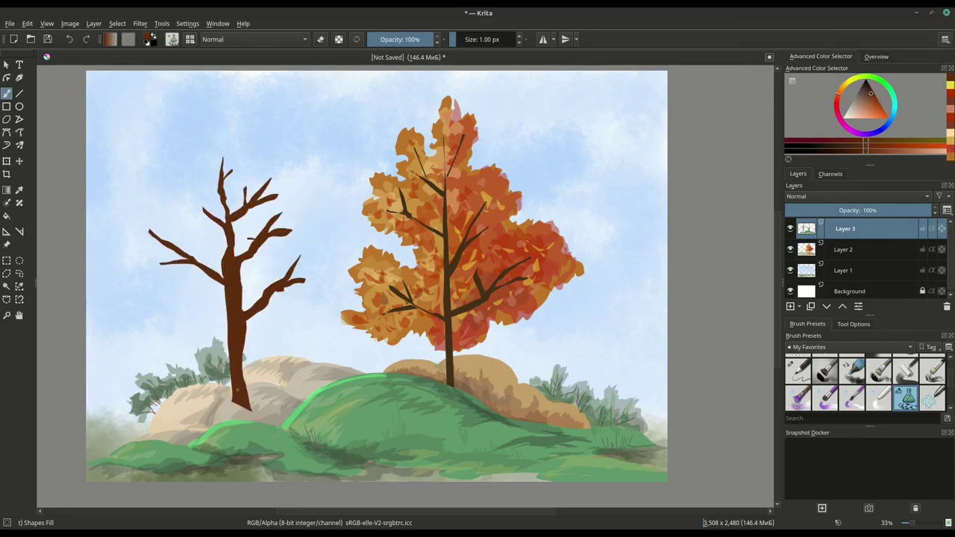
# Fill a dark green canopy on Layer 2 and shade it with darker and lighter greens
pyautogui.press('pagedown')
pyautogui.keyDown('ctrl'); pyautogui.click(246, 429); pyautogui.keyUp('ctrl')
pyautogui.moveTo(202, 332); pyautogui.dragTo(224, 328)
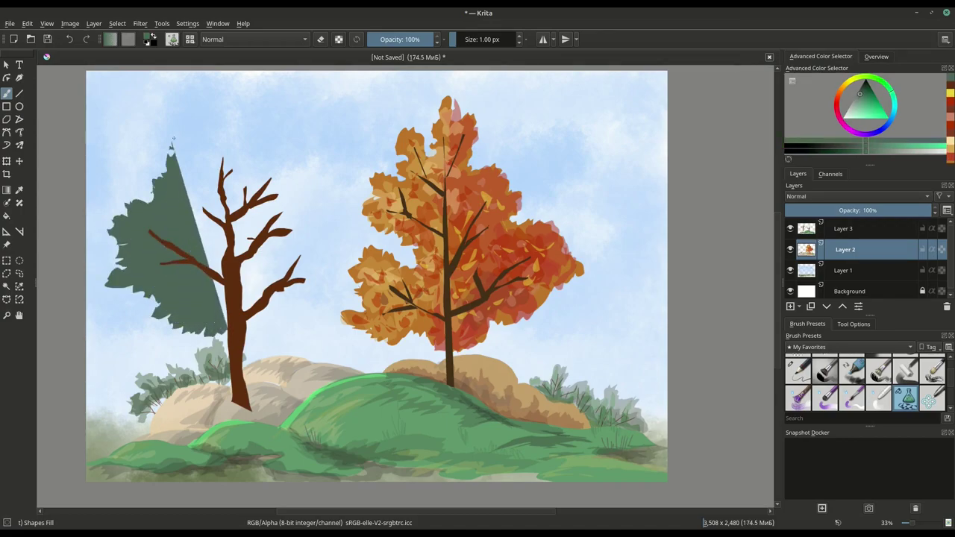
pyautogui.press('i')
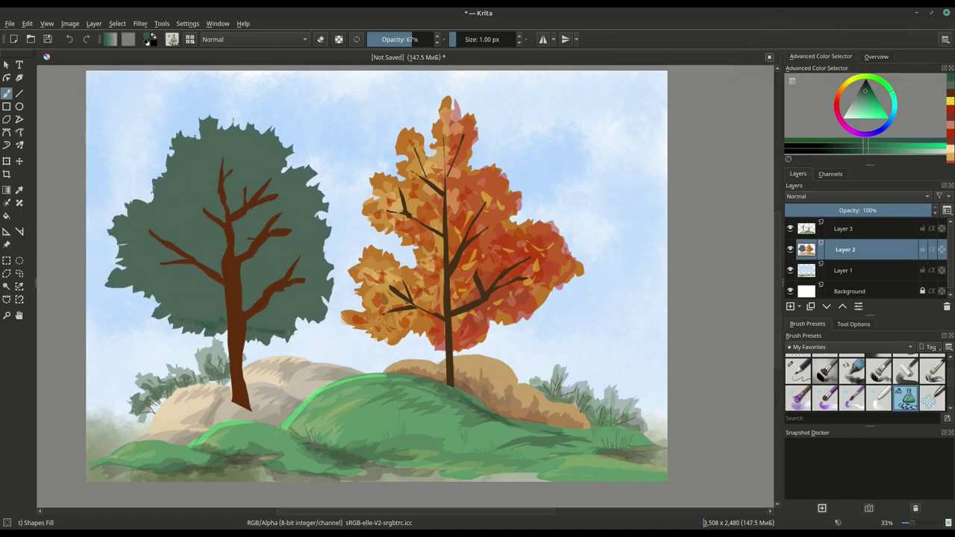
pyautogui.moveTo(329, 231); pyautogui.dragTo(168, 284)
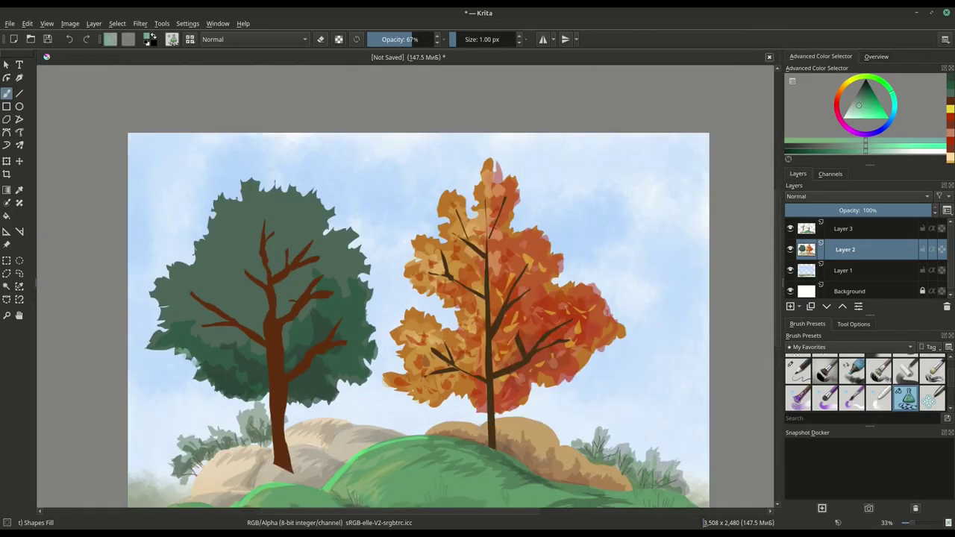
pyautogui.moveTo(187, 351); pyautogui.dragTo(329, 239)
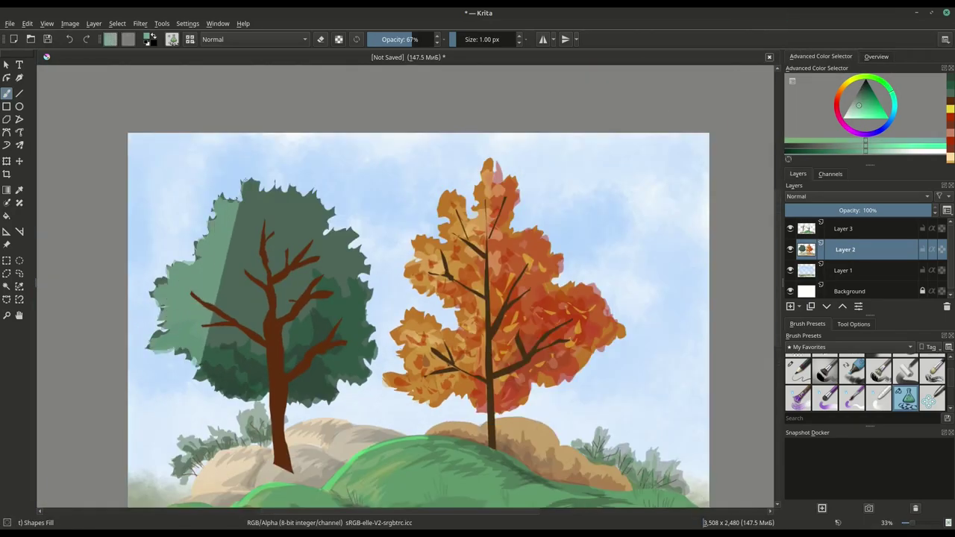
pyautogui.click(861, 102)
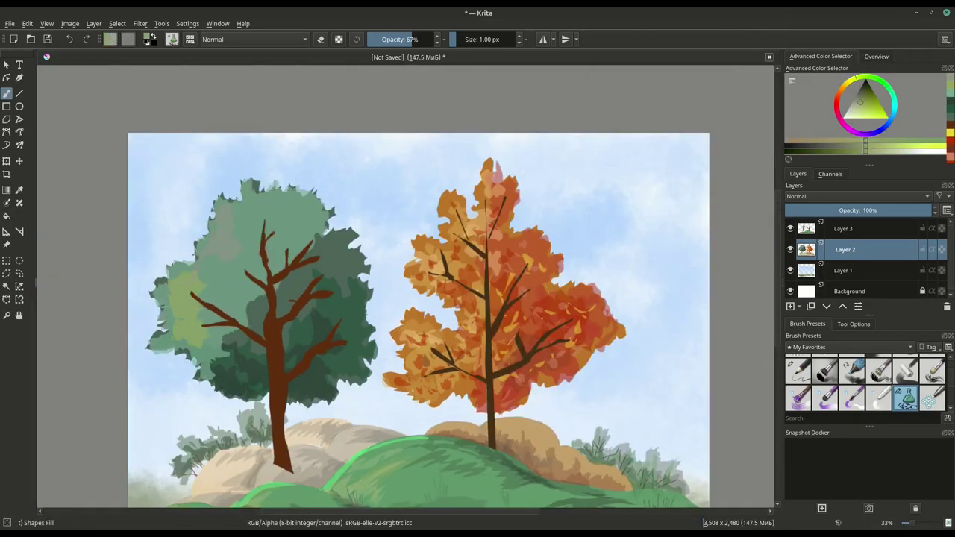
pyautogui.click(861, 93)
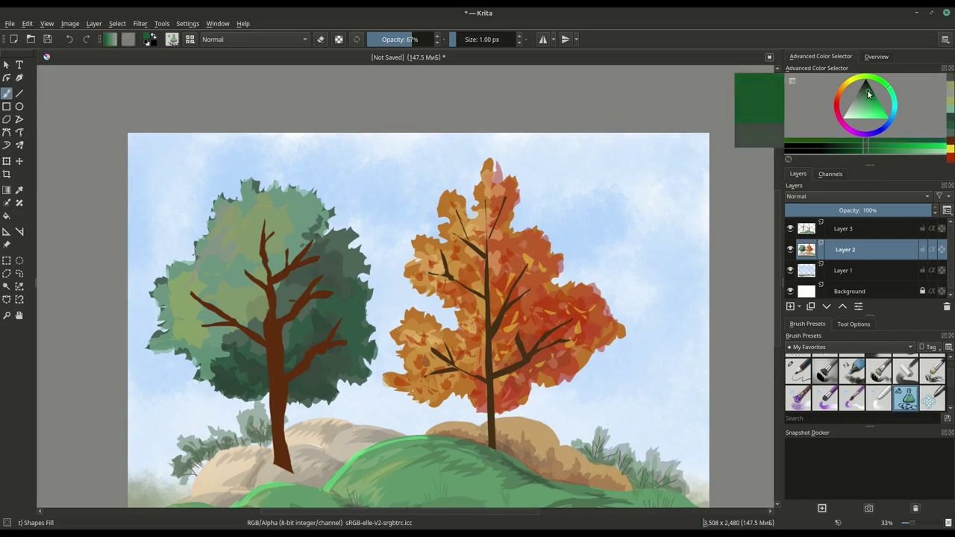
pyautogui.click(867, 90)
pyautogui.click(860, 93)
# Zoom in on the trees and paint darker green strokes across the left foliage on Layer 2
pyautogui.moveTo(855, 131); pyautogui.dragTo(853, 78)
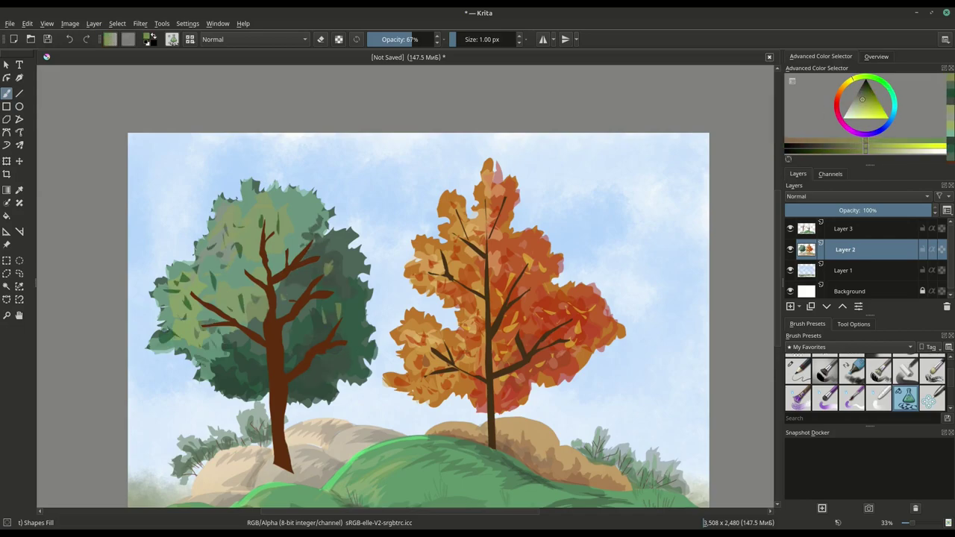
pyautogui.hotkey('ctrl', '+')
pyautogui.press('pageup')
pyautogui.press('d')
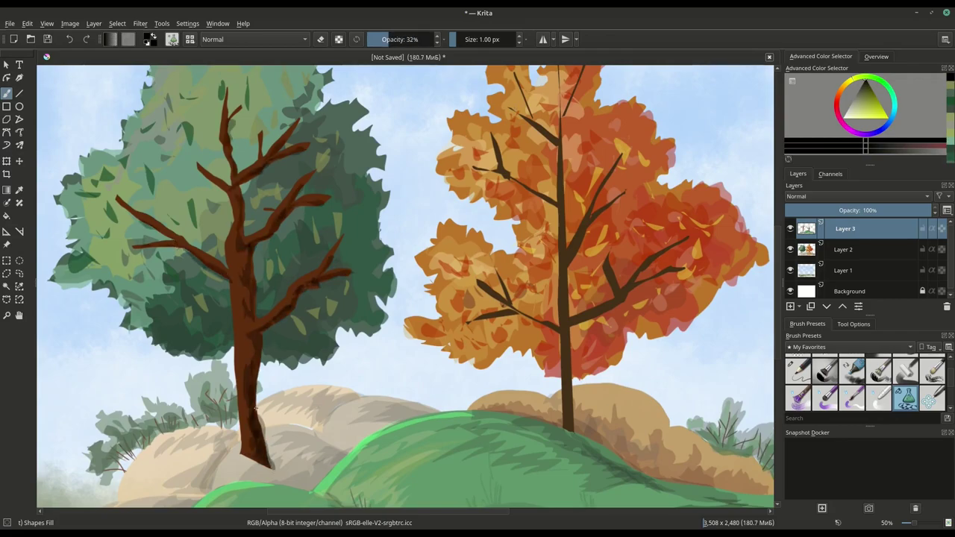
pyautogui.keyDown('ctrl'); pyautogui.click(239, 176); pyautogui.keyUp('ctrl')
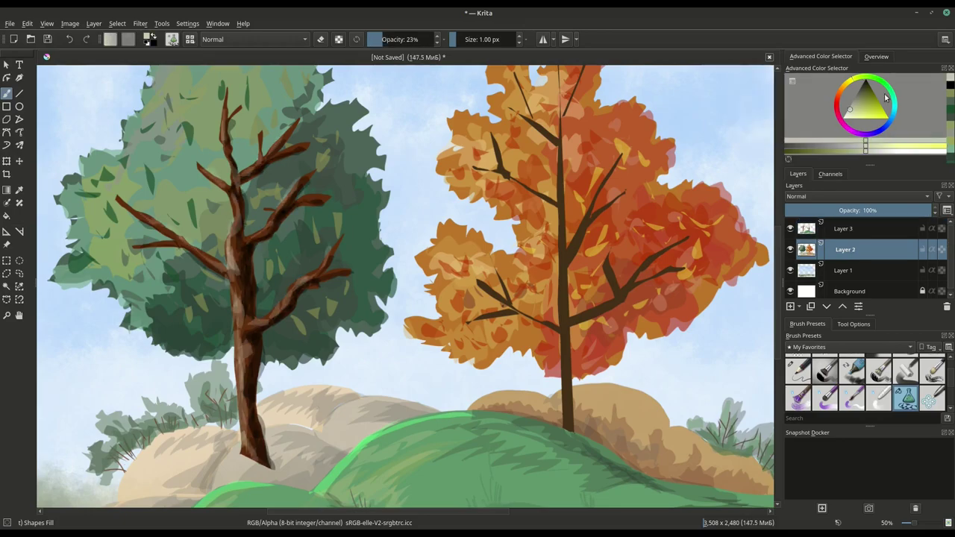
pyautogui.keyDown('ctrl'); pyautogui.click(231, 288); pyautogui.keyUp('ctrl')
pyautogui.moveTo(213, 278); pyautogui.dragTo(219, 209)
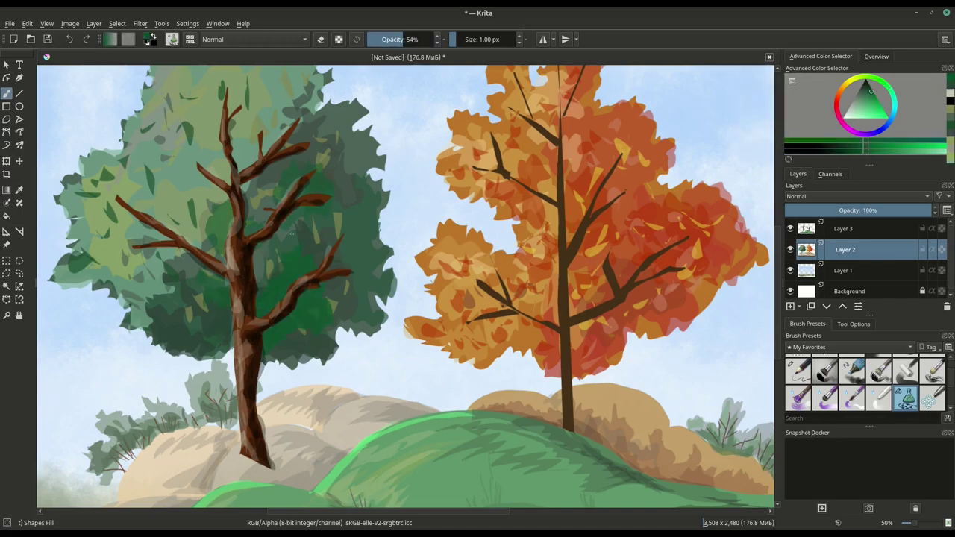
pyautogui.moveTo(134, 328)
pyautogui.mouseDown()
pyautogui.moveTo(298, 343)
pyautogui.moveTo(351, 209)
pyautogui.mouseUp()
pyautogui.moveTo(380, 314); pyautogui.dragTo(246, 186)
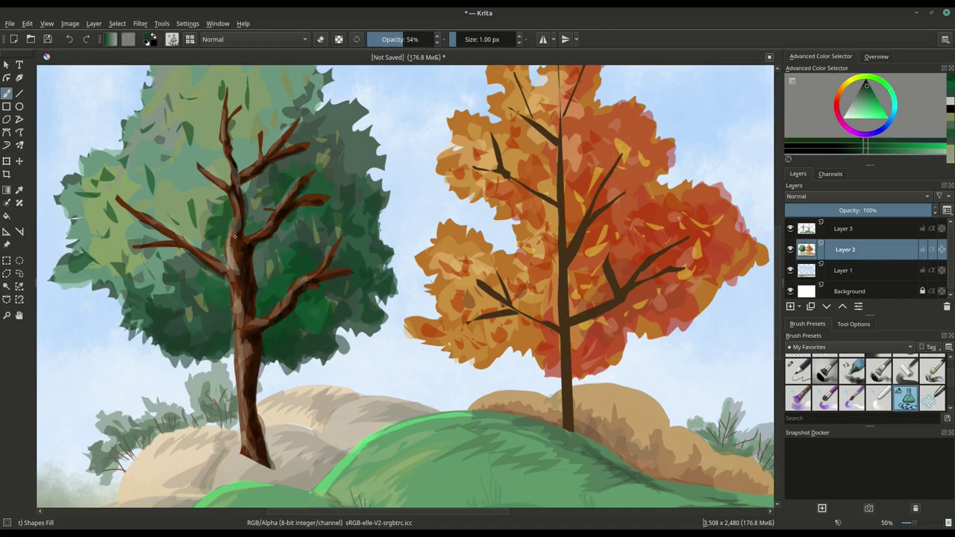
# Add light yellow-green highlight strokes to the left tree's upper-left canopy at lower opacity
pyautogui.keyDown('ctrl'); pyautogui.click(150, 127); pyautogui.keyUp('ctrl')
pyautogui.moveTo(82, 246); pyautogui.dragTo(172, 97)
pyautogui.moveTo(224, 142); pyautogui.dragTo(142, 217)
pyautogui.press('i')
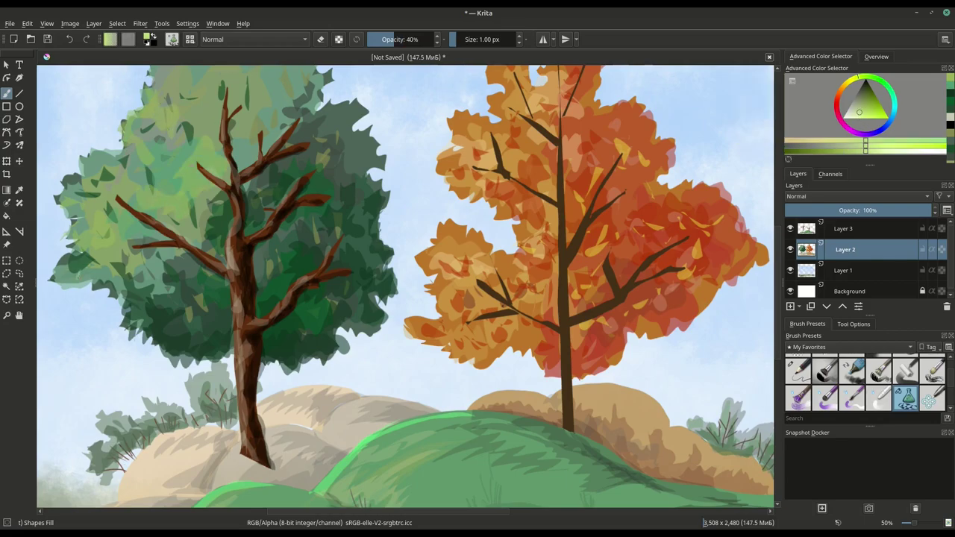
pyautogui.moveTo(119, 269); pyautogui.dragTo(74, 209)
pyautogui.moveTo(224, 119); pyautogui.dragTo(157, 179)
pyautogui.moveTo(142, 239); pyautogui.dragTo(269, 209)
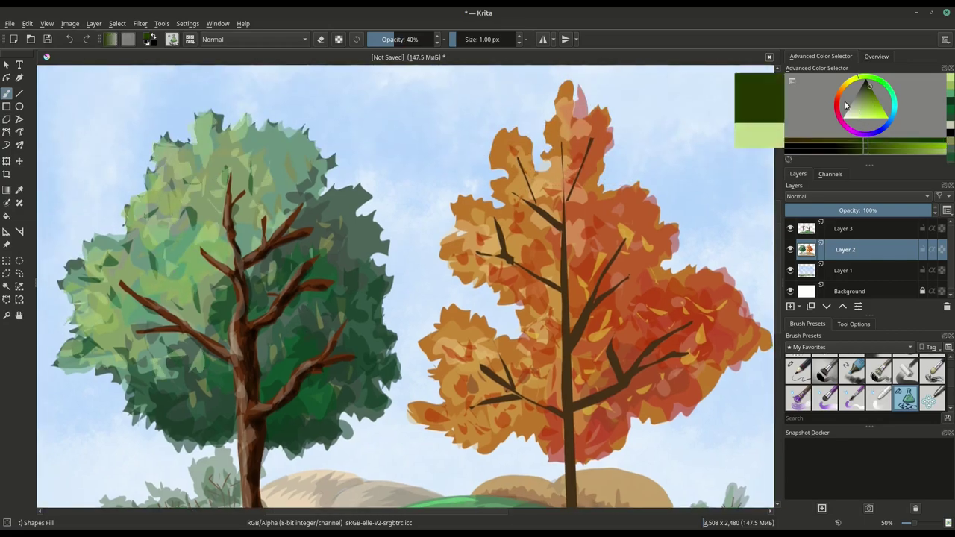
# Deepen the left foliage with dark green strokes and add orange-brown strokes to the orange tree
pyautogui.keyDown('ctrl'); pyautogui.click(329, 373); pyautogui.keyUp('ctrl')
pyautogui.moveTo(224, 239); pyautogui.dragTo(186, 299)
pyautogui.moveTo(209, 365); pyautogui.dragTo(209, 399)
pyautogui.moveTo(268, 343); pyautogui.dragTo(314, 429)
pyautogui.moveTo(224, 365); pyautogui.dragTo(194, 414)
pyautogui.moveTo(306, 216); pyautogui.dragTo(373, 358)
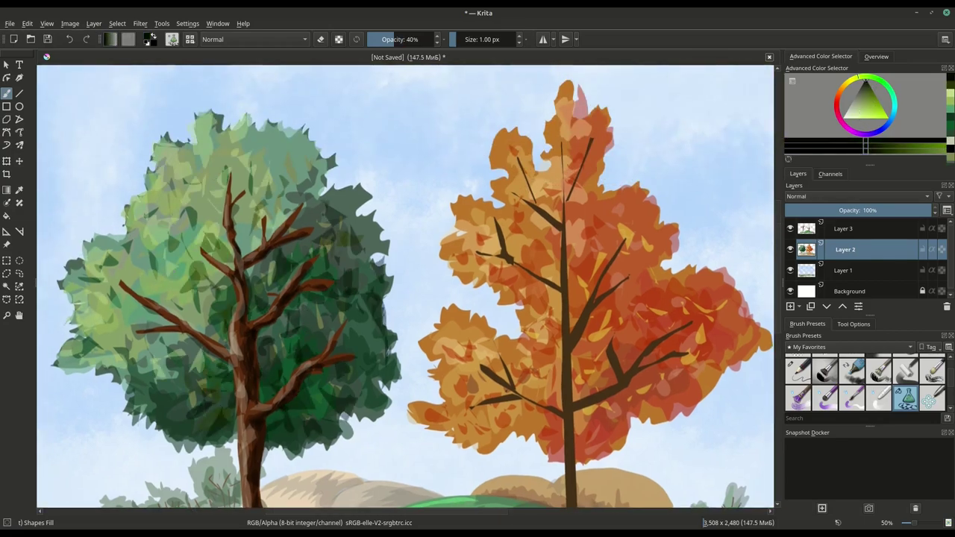
pyautogui.keyDown('ctrl'); pyautogui.click(597, 358); pyautogui.keyUp('ctrl')
pyautogui.press('i')
pyautogui.moveTo(589, 407); pyautogui.dragTo(582, 448)
# Paint brown and darker red strokes over the orange tree's lower right
pyautogui.moveTo(578, 358); pyautogui.dragTo(694, 388)
pyautogui.moveTo(597, 216); pyautogui.dragTo(656, 273)
pyautogui.moveTo(433, 425); pyautogui.dragTo(627, 448)
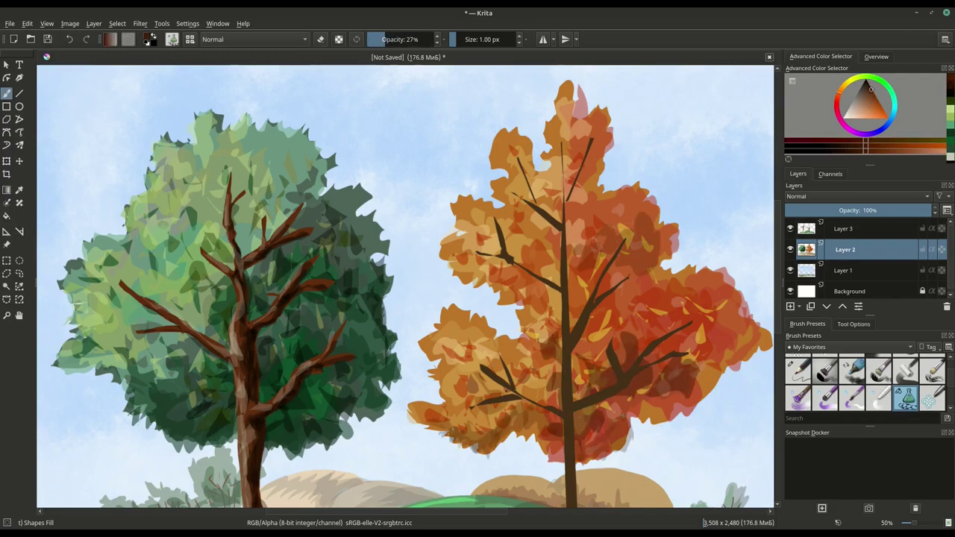
pyautogui.moveTo(605, 418); pyautogui.dragTo(717, 365)
pyautogui.moveTo(769, 283)
pyautogui.mouseDown()
pyautogui.moveTo(709, 373)
pyautogui.moveTo(754, 374)
pyautogui.mouseUp()
# At higher opacity, paint darker red over the orange tree's top and upper-right foliage
pyautogui.press('o')
pyautogui.press('o')
pyautogui.keyDown('ctrl'); pyautogui.click(702, 392); pyautogui.keyUp('ctrl')
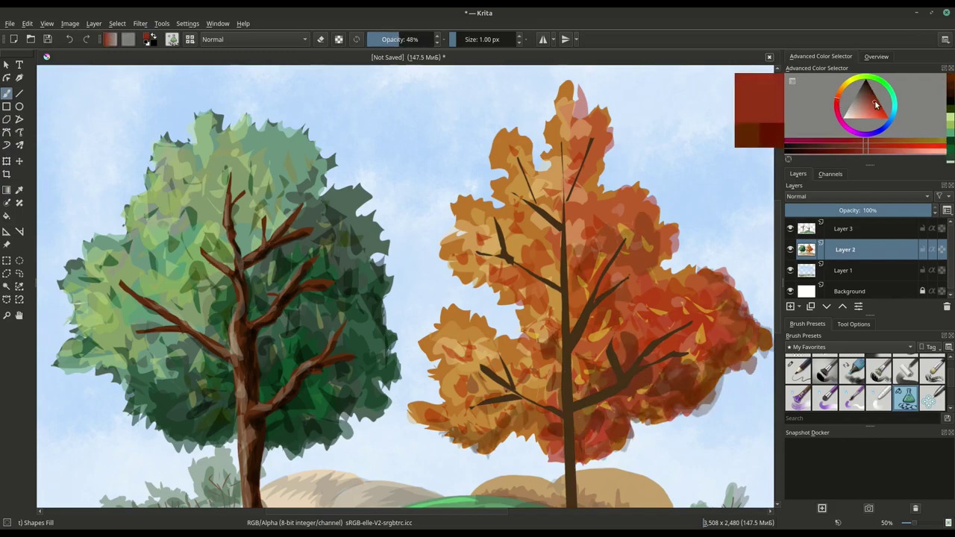
pyautogui.moveTo(649, 194); pyautogui.dragTo(690, 254)
pyautogui.moveTo(630, 224); pyautogui.dragTo(552, 176)
pyautogui.moveTo(582, 160); pyautogui.dragTo(556, 134)
pyautogui.moveTo(608, 97); pyautogui.dragTo(619, 191)
pyautogui.moveTo(567, 97); pyautogui.dragTo(634, 291)
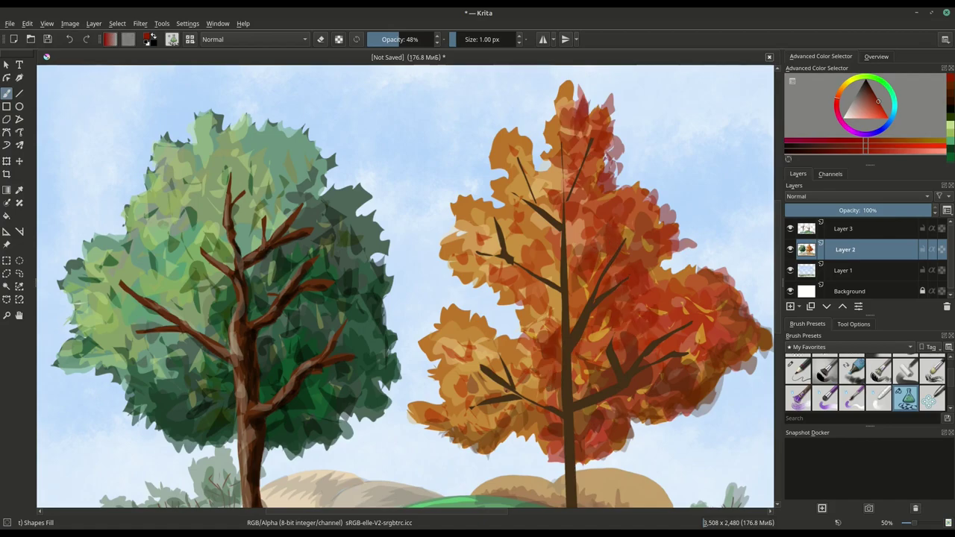
pyautogui.moveTo(552, 332); pyautogui.dragTo(586, 370)
# Add pale yellow highlight strokes on the orange tree's left side
pyautogui.keyDown('ctrl'); pyautogui.click(701, 336); pyautogui.keyUp('ctrl')
pyautogui.moveTo(448, 388); pyautogui.dragTo(488, 339)
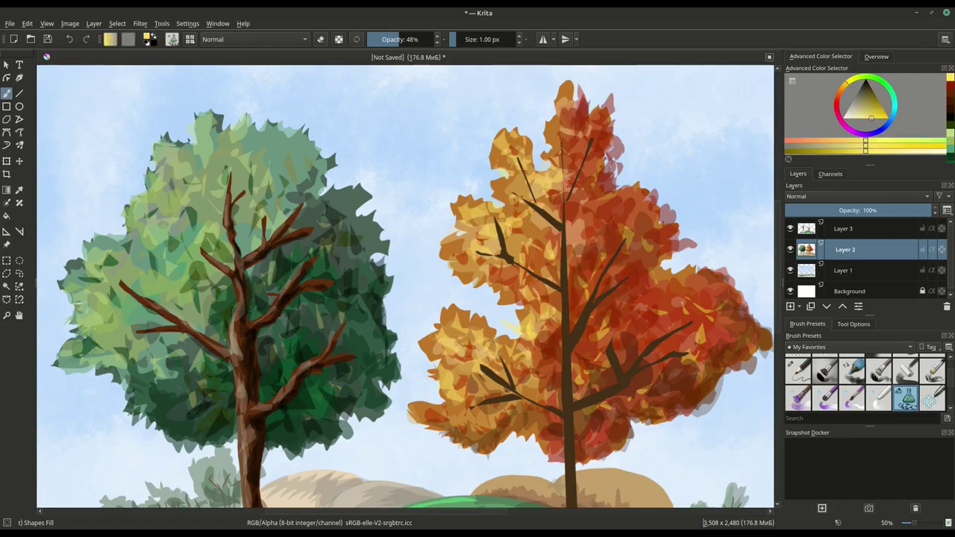
pyautogui.moveTo(567, 97); pyautogui.dragTo(590, 149)
pyautogui.moveTo(455, 336); pyautogui.dragTo(459, 417)
# Move to Layer 3, zoom in on the orange tree, and set pale yellow at lower opacity
pyautogui.press('pageup')
pyautogui.press('d')
pyautogui.hotkey('ctrl', '=')
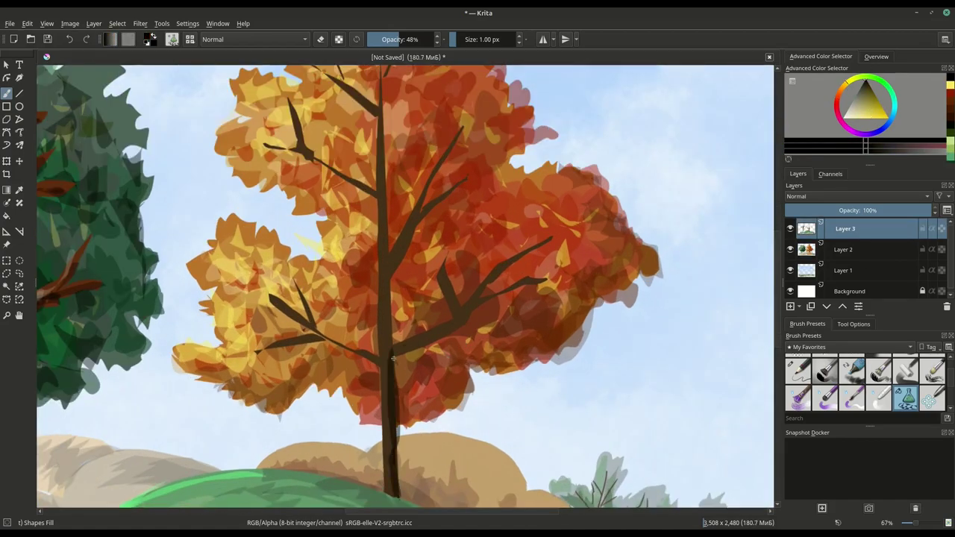
pyautogui.keyDown('ctrl'); pyautogui.click(392, 381); pyautogui.keyUp('ctrl')
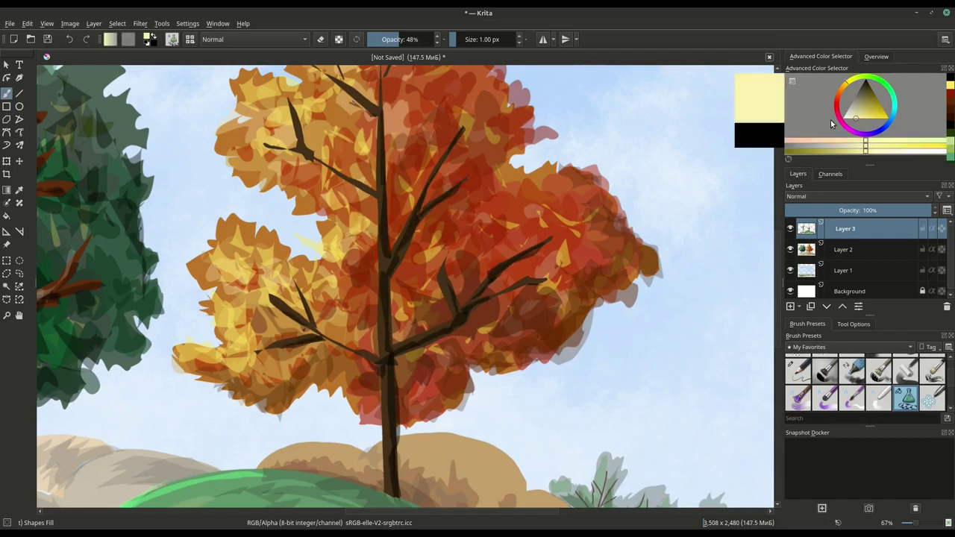
pyautogui.press('o')
pyautogui.press('o')
pyautogui.press('o')
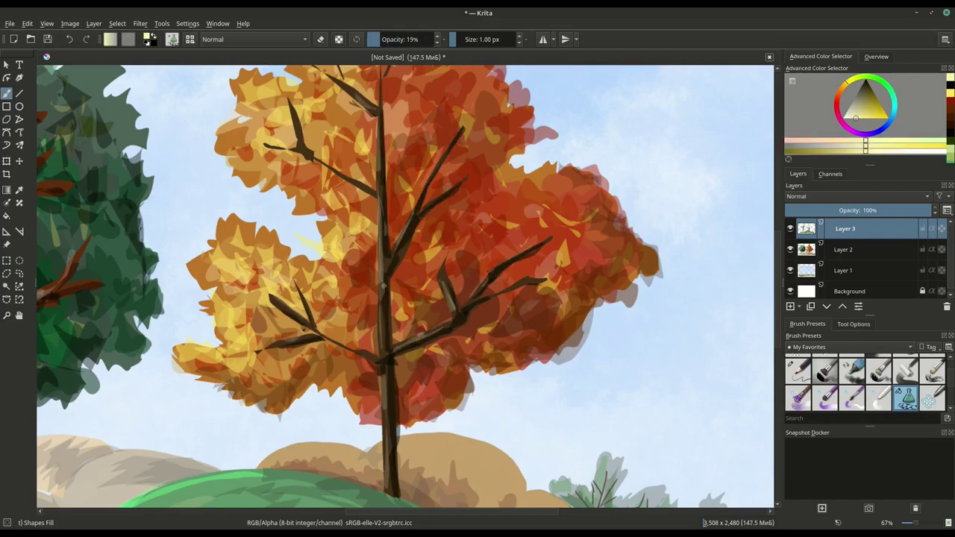
# Zoom out to the whole painting and select the sky layer with a light sky blue
pyautogui.press('-')
pyautogui.press('-')
pyautogui.press('pagedown')
pyautogui.press('pagedown')
pyautogui.keyDown('ctrl'); pyautogui.click(233, 123); pyautogui.keyUp('ctrl')
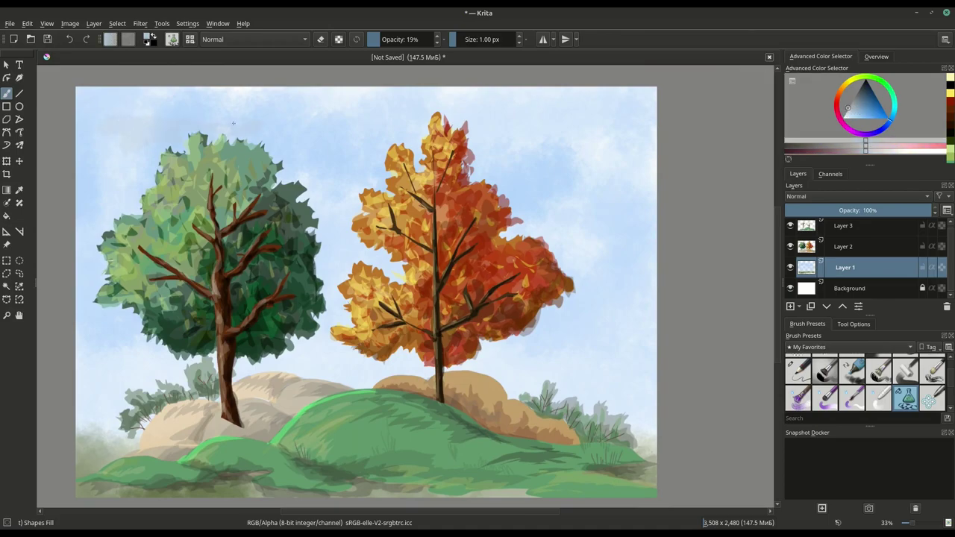
# Paint white cloud shapes across the sky, including beside both trees
pyautogui.press('i')
pyautogui.press('i')
pyautogui.press('i')
pyautogui.moveTo(90, 123); pyautogui.dragTo(239, 112)
pyautogui.moveTo(306, 201); pyautogui.dragTo(395, 172)
pyautogui.moveTo(492, 127); pyautogui.dragTo(649, 149)
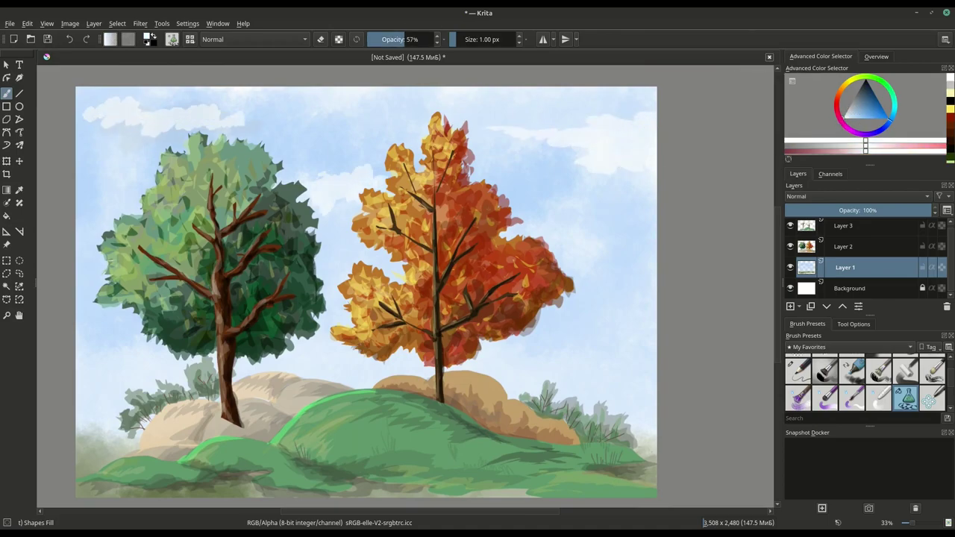
pyautogui.moveTo(507, 223); pyautogui.dragTo(597, 217)
pyautogui.moveTo(91, 339); pyautogui.dragTo(161, 325)
# Shade the upper-right and upper-left clouds with translucent grey
pyautogui.click(834, 156)
pyautogui.press('o')
pyautogui.press('o')
pyautogui.press('o')
pyautogui.moveTo(489, 132); pyautogui.dragTo(633, 162)
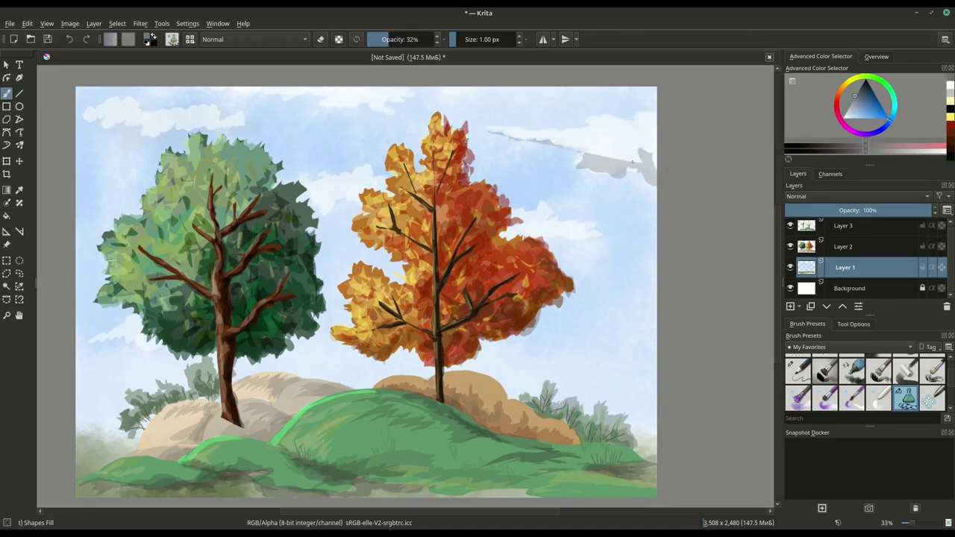
pyautogui.moveTo(86, 125); pyautogui.dragTo(203, 124)
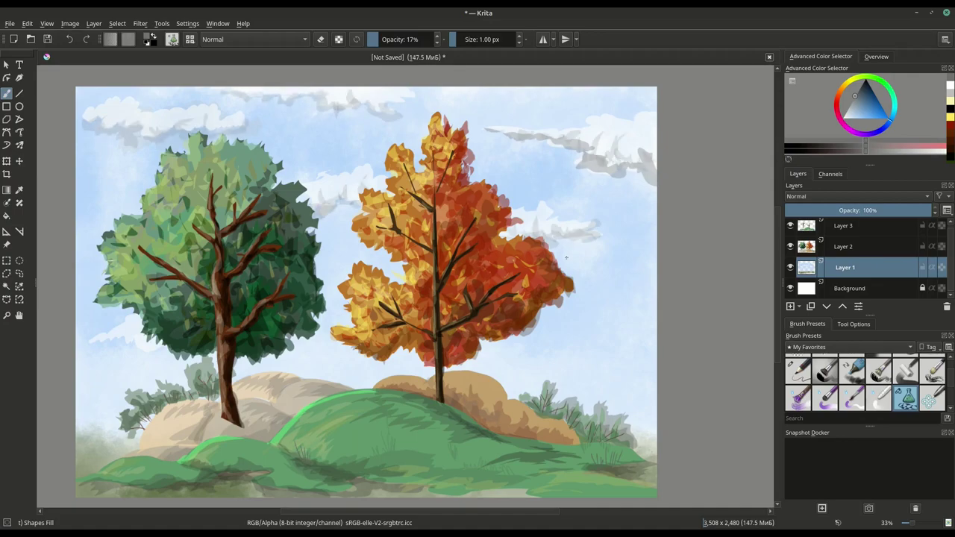
# Stamp green grass tufts along the hill's bottom on the top layer, then return to Shapes Fill
pyautogui.scroll(-2, 888, 388)
pyautogui.click(905, 369)
pyautogui.press('+')
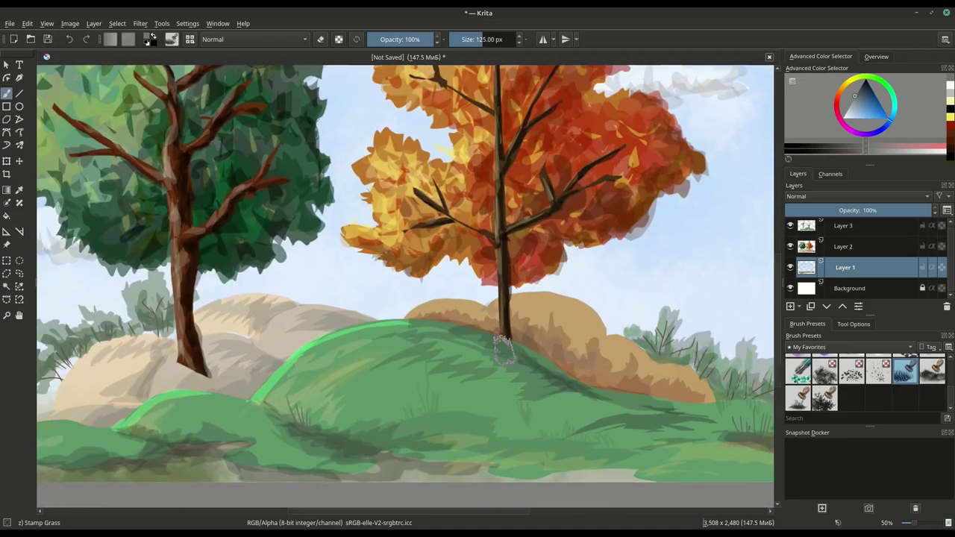
pyautogui.keyDown('ctrl'); pyautogui.click(373, 330); pyautogui.keyUp('ctrl')
pyautogui.press('pageup')
pyautogui.press('pageup')
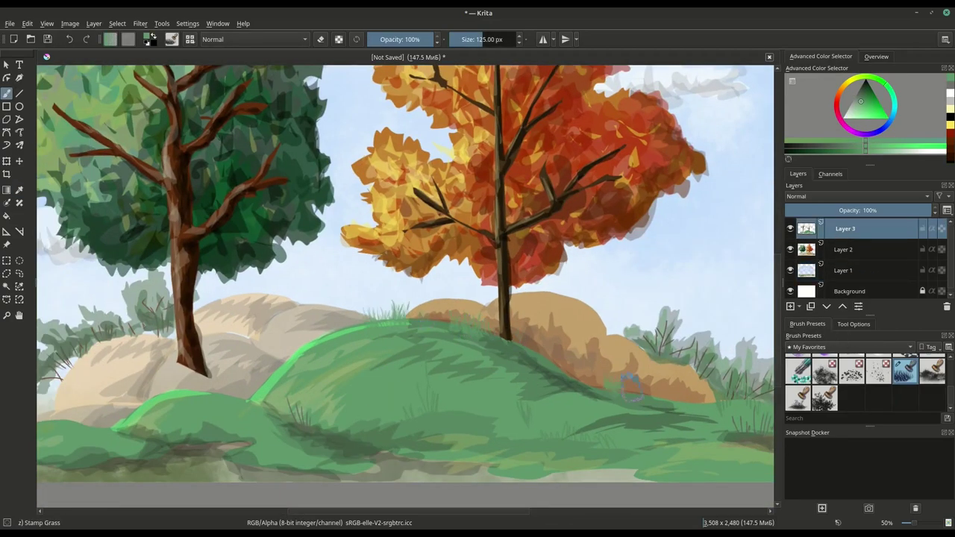
pyautogui.moveTo(437, 463); pyautogui.dragTo(754, 466)
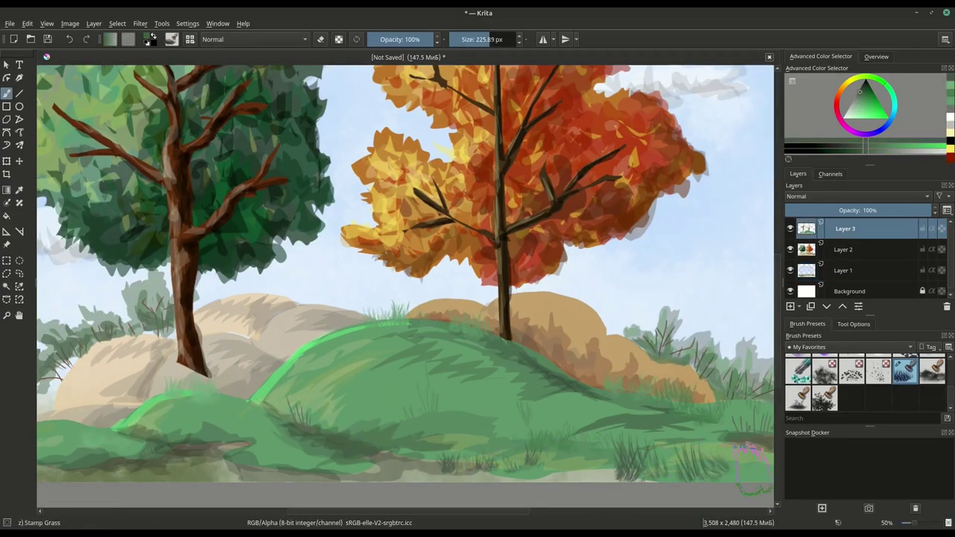
pyautogui.press('/')
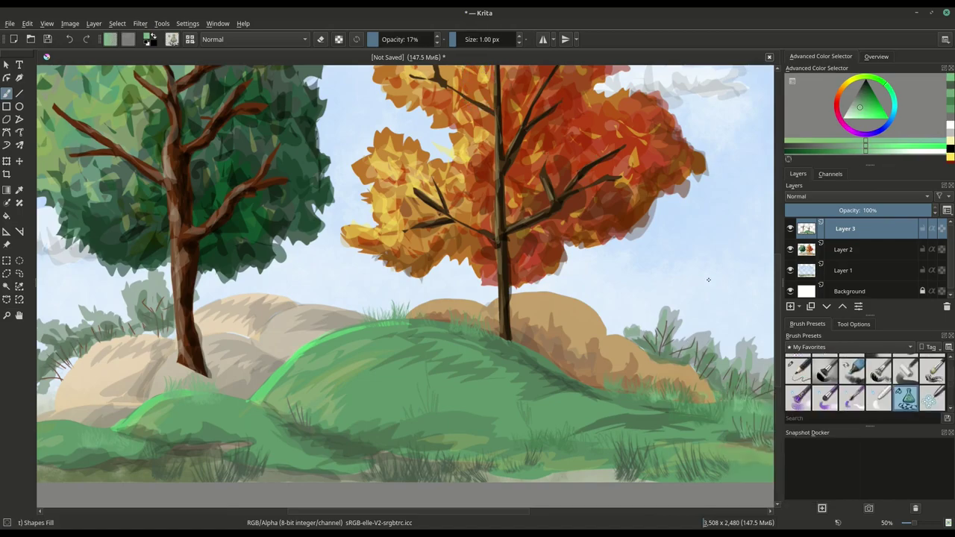
pyautogui.press('-')
pyautogui.press('pagedown')
pyautogui.press('pagedown')
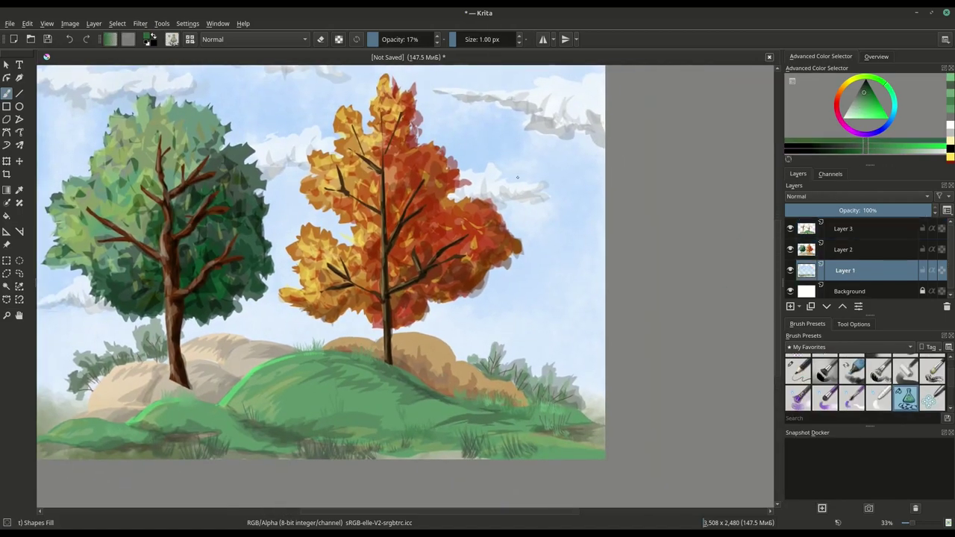
# Fill a dark pine silhouette right of the orange tree and adjust its green shades
pyautogui.moveTo(517, 177); pyautogui.dragTo(514, 183)
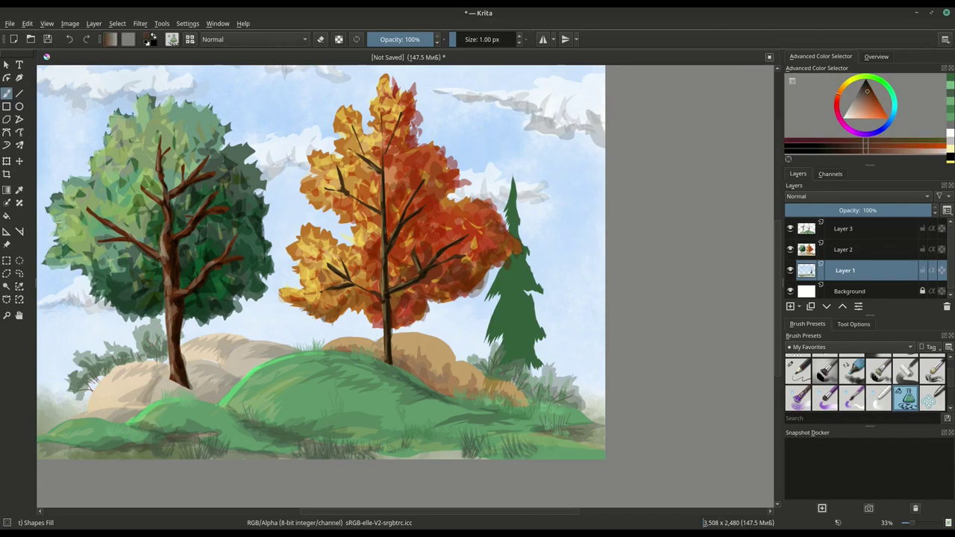
pyautogui.press('+')
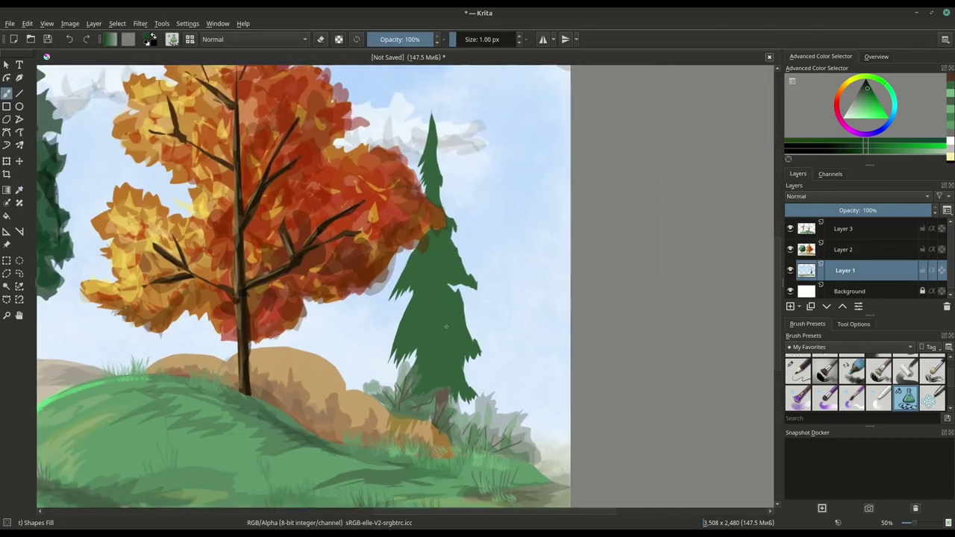
pyautogui.click(864, 101)
pyautogui.press('i')
pyautogui.press('i')
pyautogui.press('k')
pyautogui.press('k')
pyautogui.press('k')
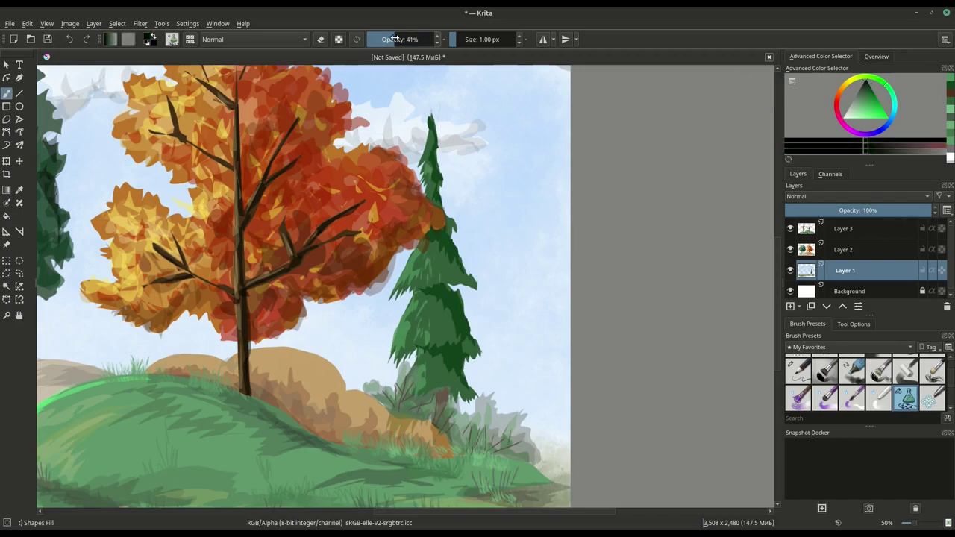
pyautogui.press('o')
pyautogui.press('o')
pyautogui.press('o')
pyautogui.press('-')
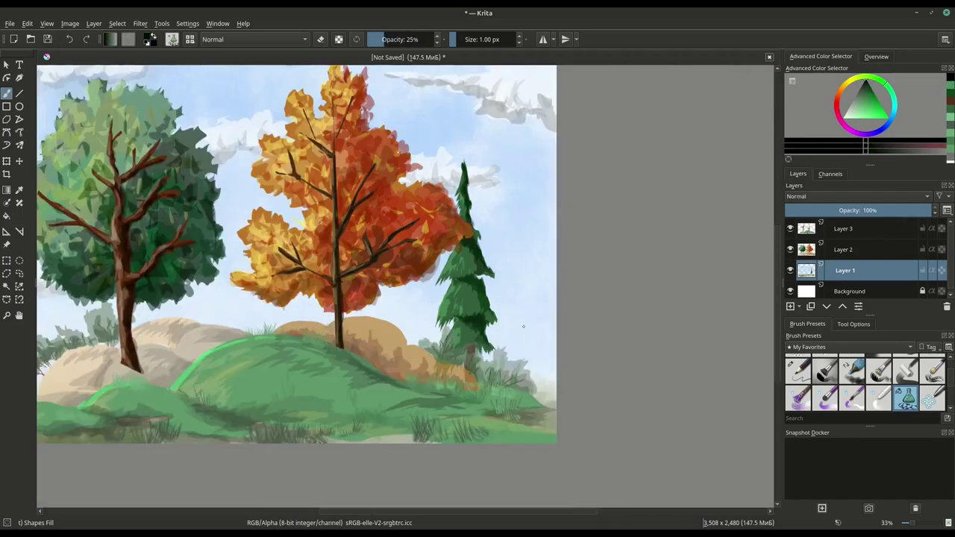
pyautogui.press('l')
pyautogui.press('l')
pyautogui.press('l')
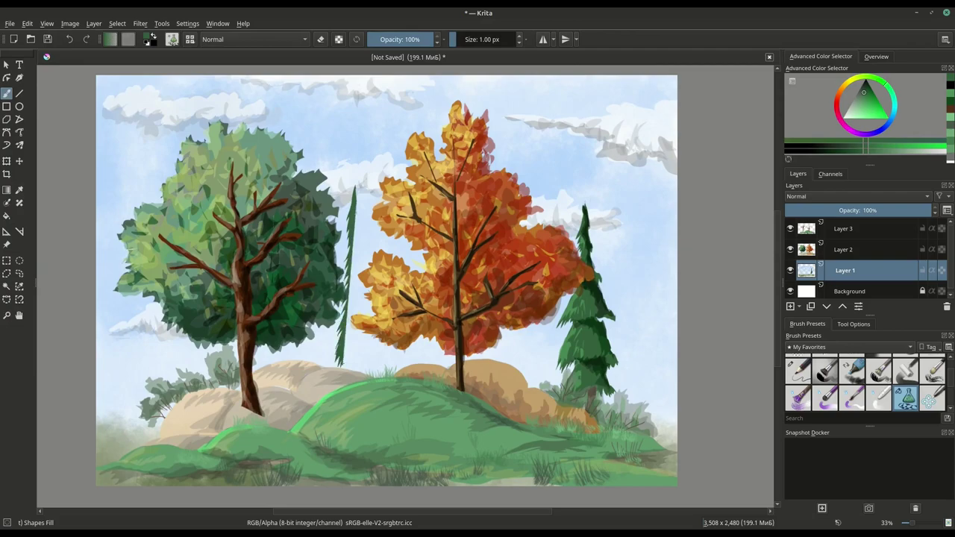
# Shade the middle fir with translucent dark green, adding lighter green for highlights
pyautogui.press('+')
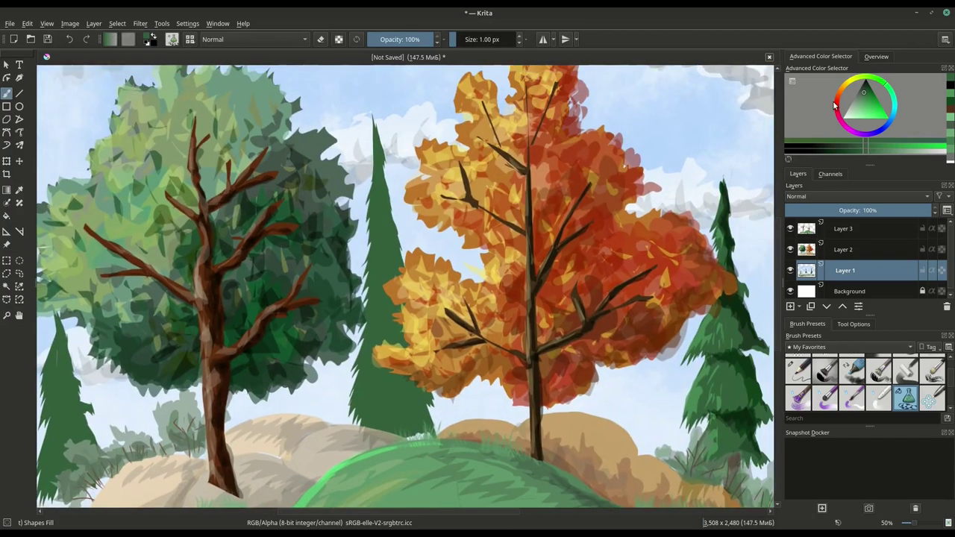
pyautogui.press('o')
pyautogui.press('o')
pyautogui.press('k')
pyautogui.press('k')
pyautogui.press('k')
pyautogui.press('o')
pyautogui.press('o')
pyautogui.press('o')
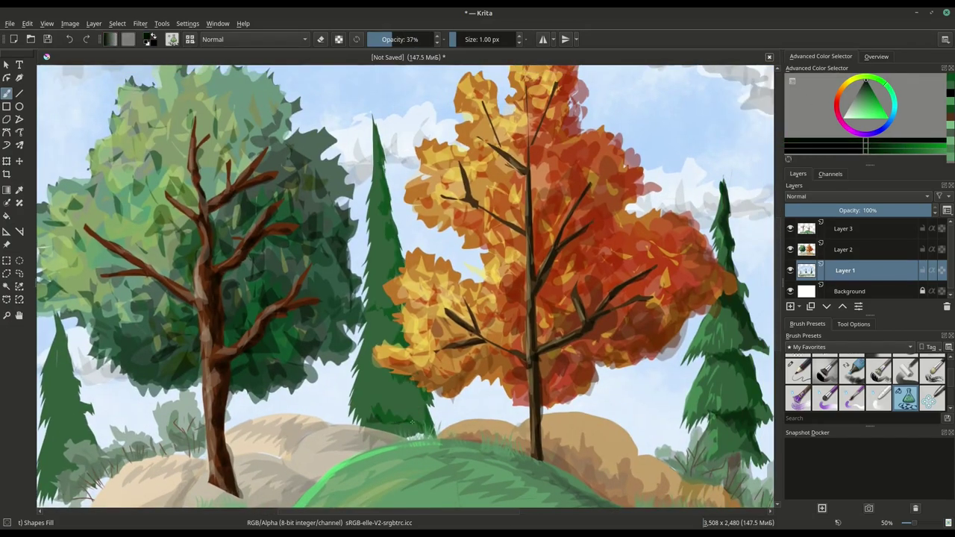
pyautogui.moveTo(387, 409); pyautogui.dragTo(391, 277)
pyautogui.press('l')
pyautogui.press('l')
pyautogui.press('i')
pyautogui.press('i')
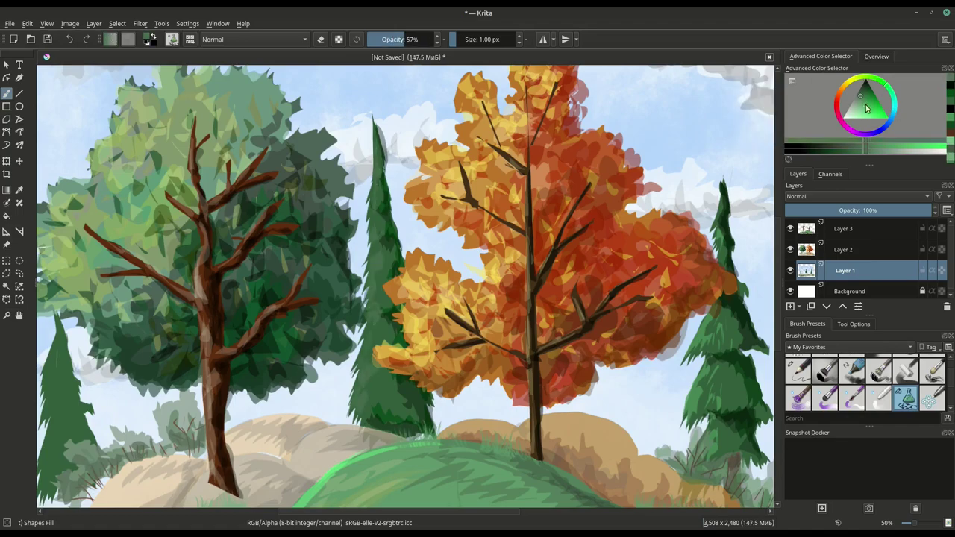
pyautogui.click(866, 108)
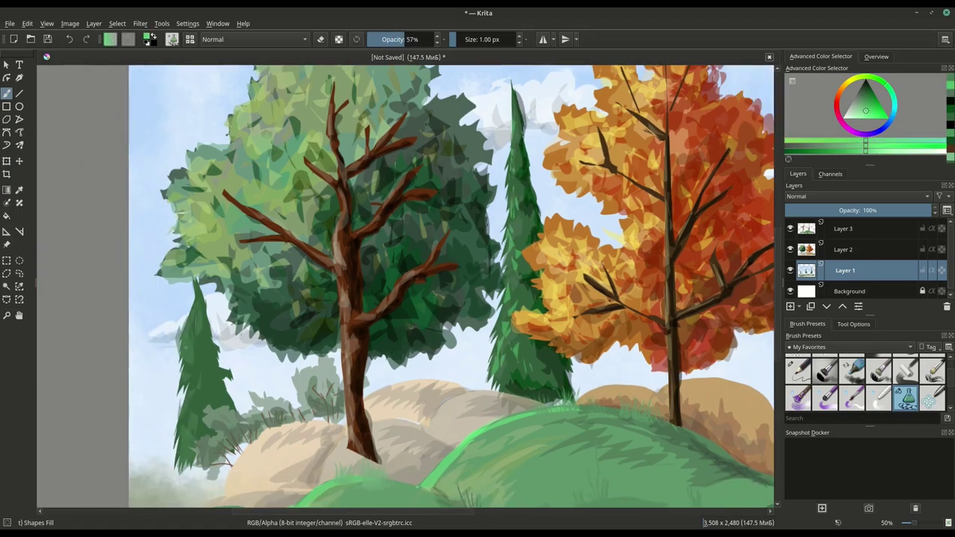
pyautogui.press('k')
pyautogui.press('k')
pyautogui.press('k')
pyautogui.press('o')
pyautogui.press('o')
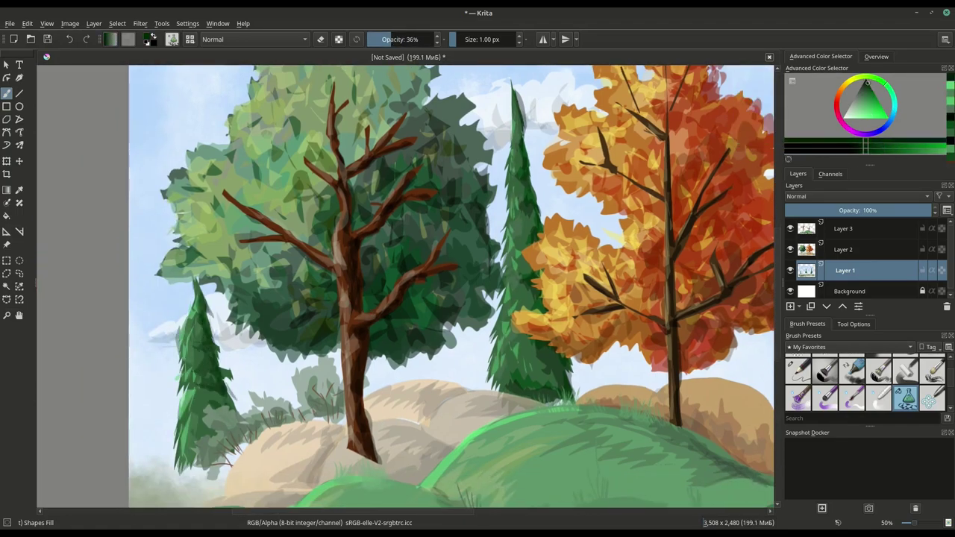
pyautogui.click(843, 250)
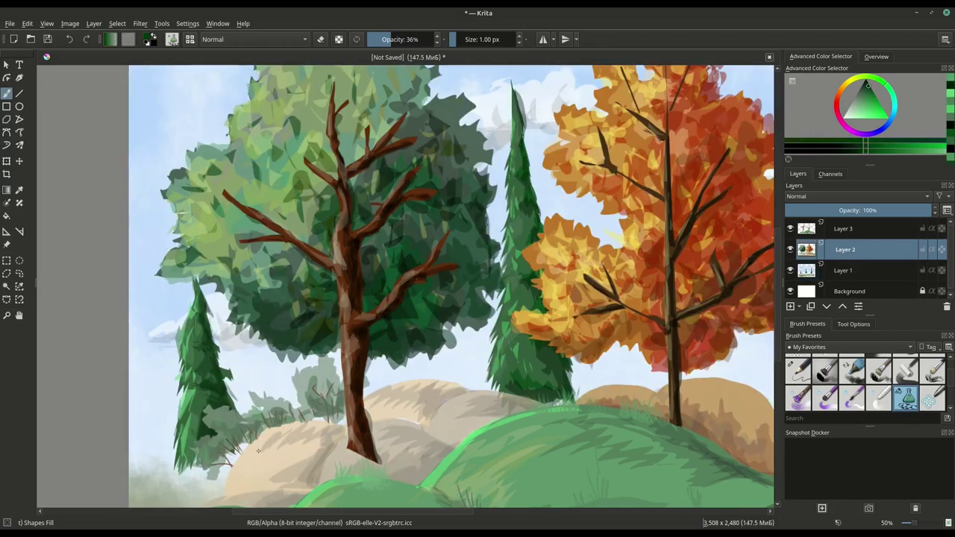
# Paint dark grass near the left fir's base, then sketch grass lines with a thin pencil on the top layer
pyautogui.moveTo(218, 457); pyautogui.dragTo(334, 403)
pyautogui.click(797, 371)
pyautogui.click(853, 110)
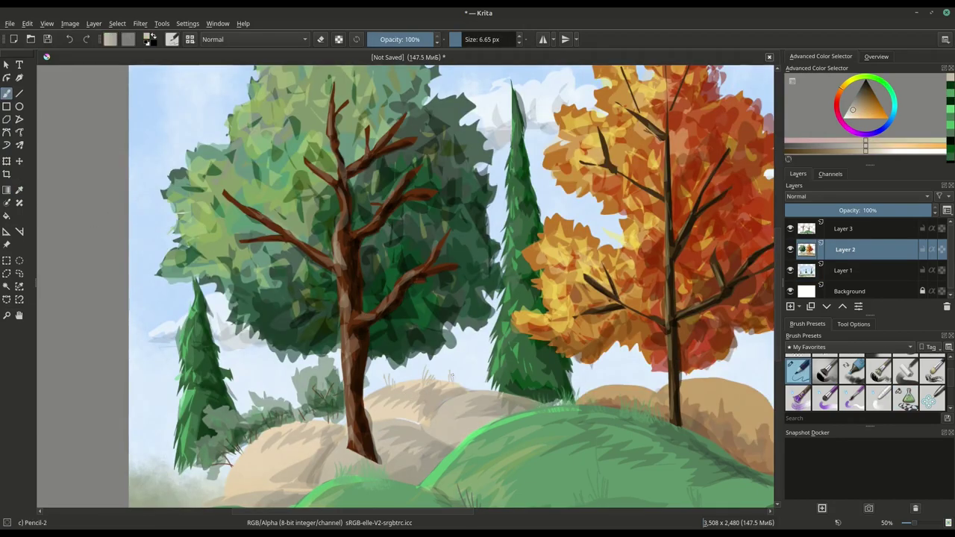
pyautogui.press('pageup')
pyautogui.moveTo(522, 299)
pyautogui.mouseDown()
pyautogui.moveTo(82, 291)
pyautogui.moveTo(222, 268)
pyautogui.mouseUp()
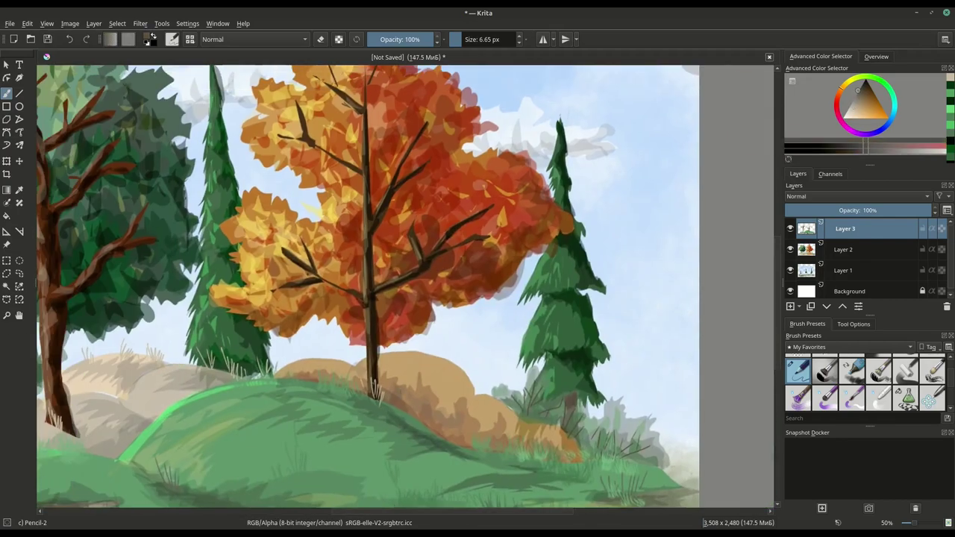
pyautogui.click(861, 91)
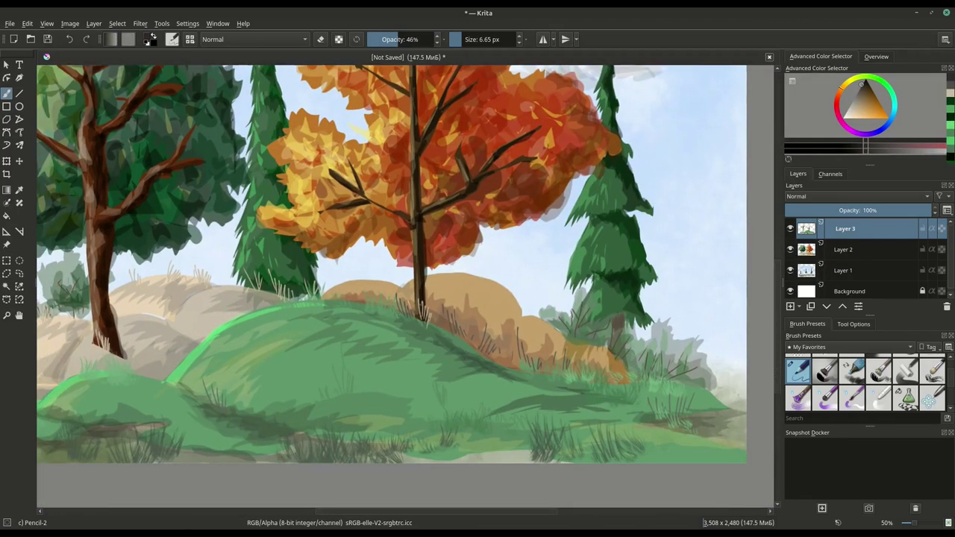
# Fill dark shadow shapes across the green hill with Shapes Fill
pyautogui.click(907, 398)
pyautogui.moveTo(447, 328); pyautogui.dragTo(626, 410)
pyautogui.moveTo(149, 389); pyautogui.dragTo(299, 441)
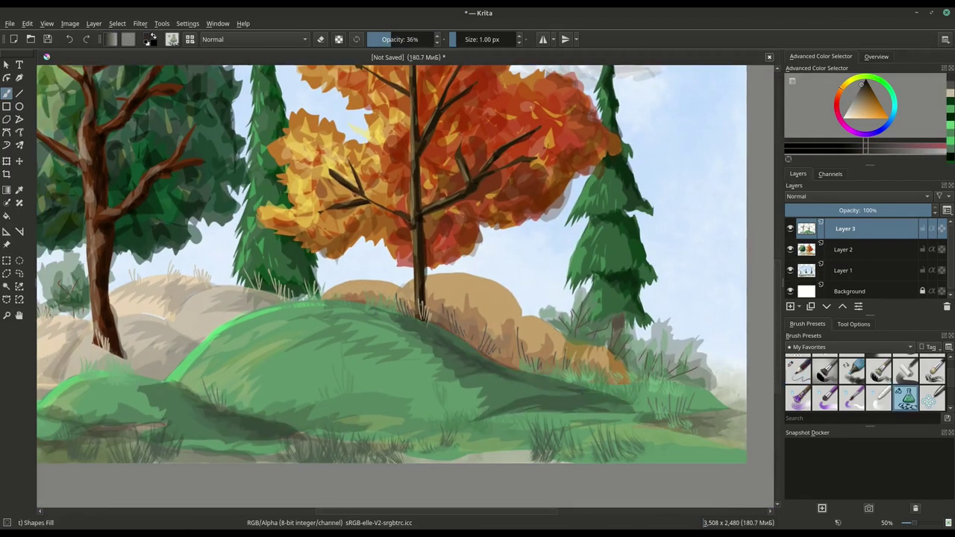
pyautogui.moveTo(649, 395); pyautogui.dragTo(738, 432)
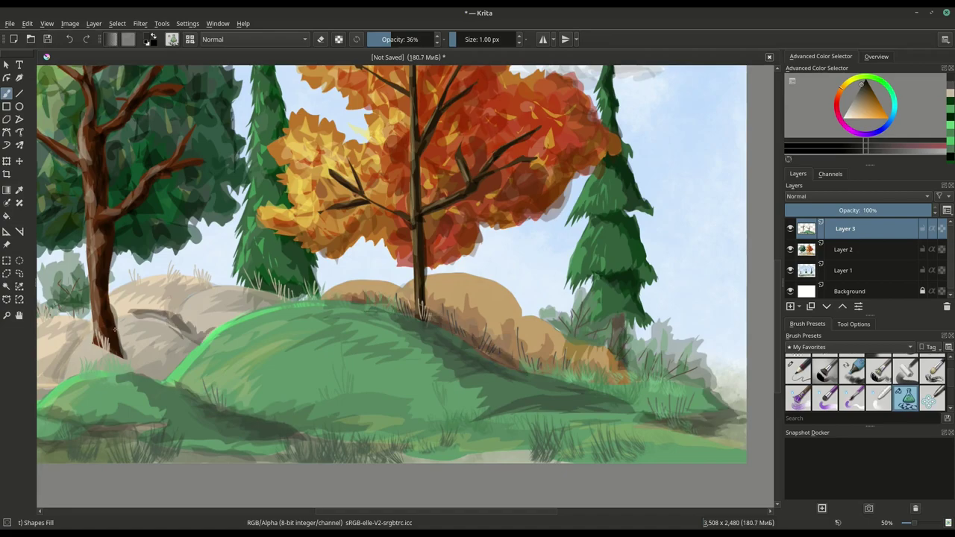